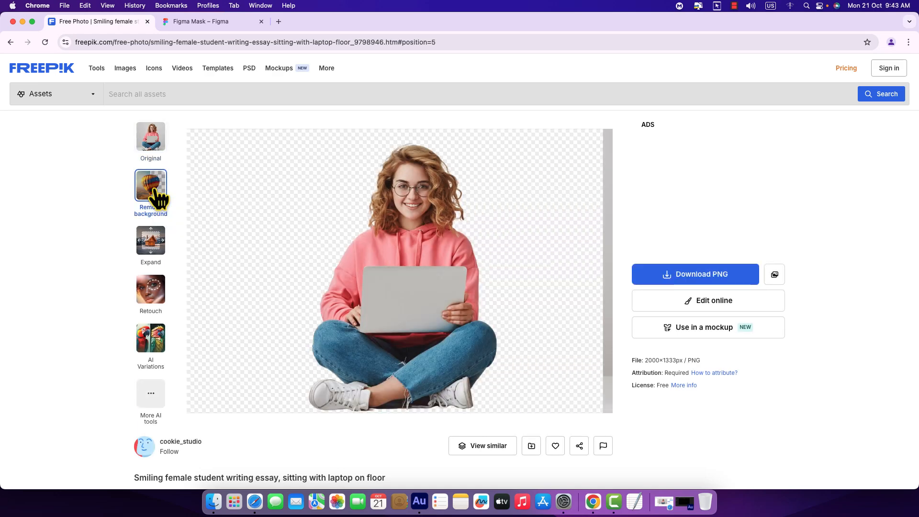
# - Download the background-removed PNG of the student with the laptop and switch to the Figma Mask file in Figma
pyautogui.click(669, 284)
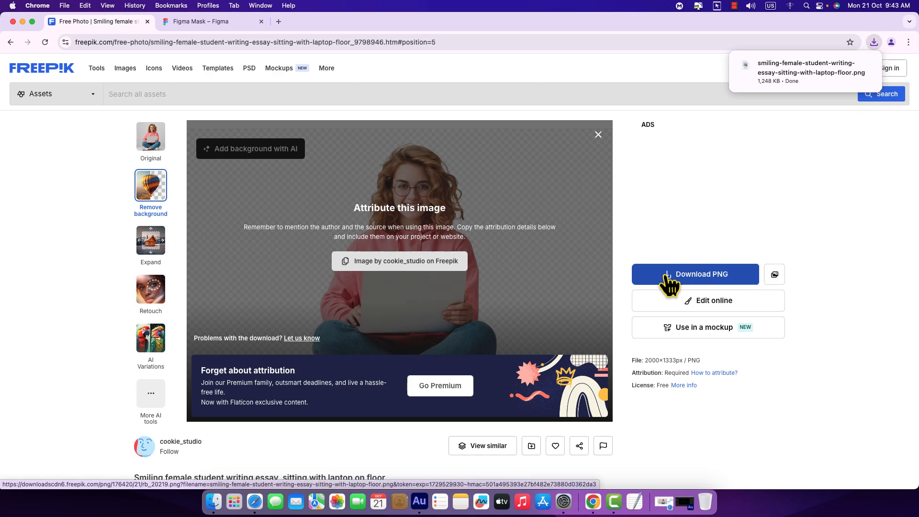
pyautogui.click(239, 24)
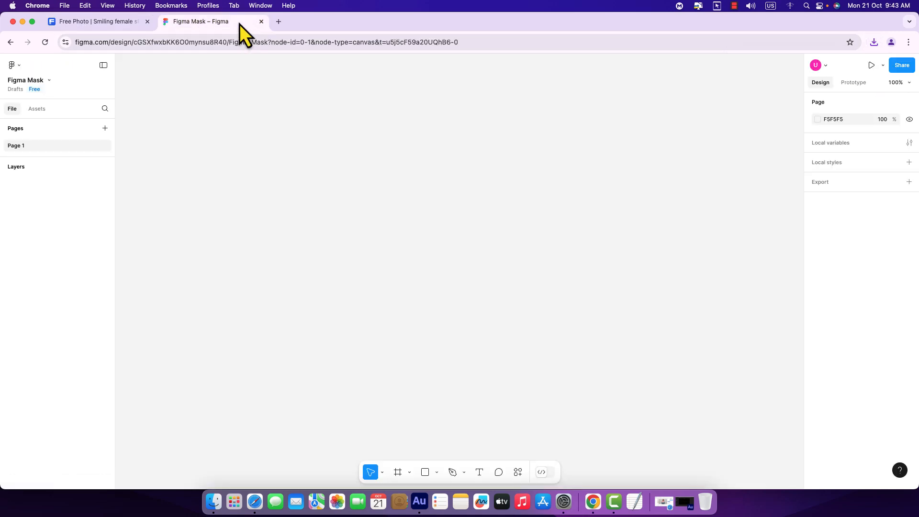
# - Place the downloaded smiling-female-student PNG from the Downloads folder on the canvas
pyautogui.click(436, 478)
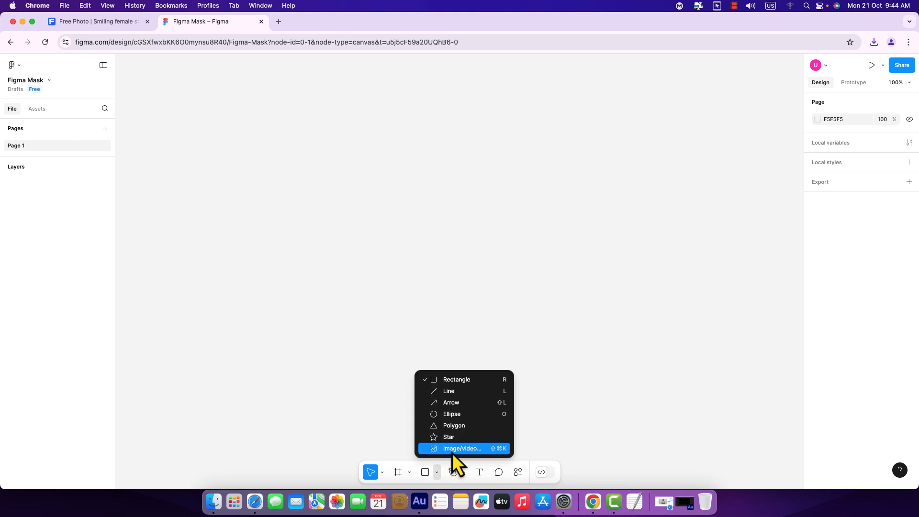
pyautogui.click(452, 450)
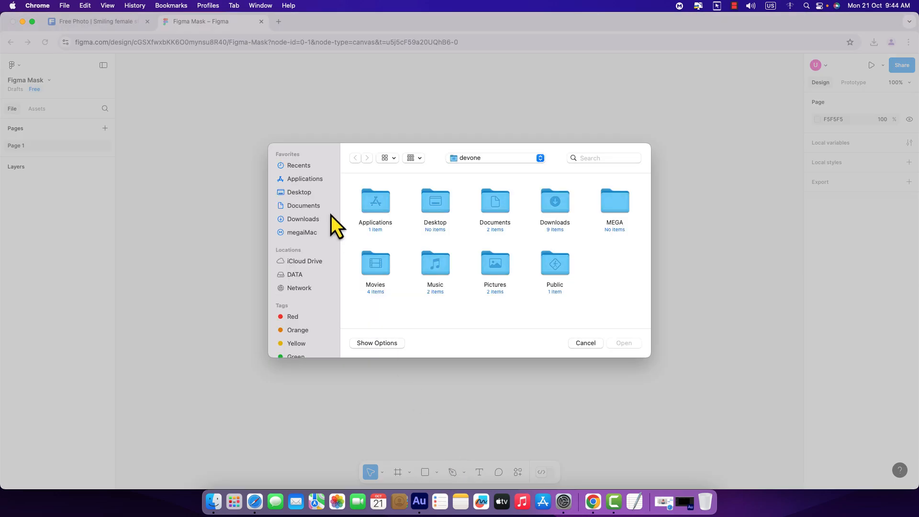
pyautogui.click(309, 219)
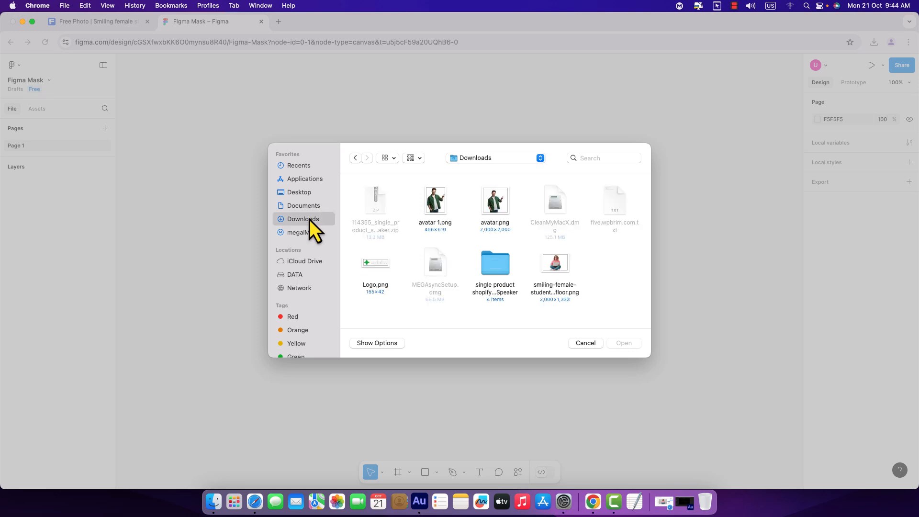
pyautogui.doubleClick(556, 263)
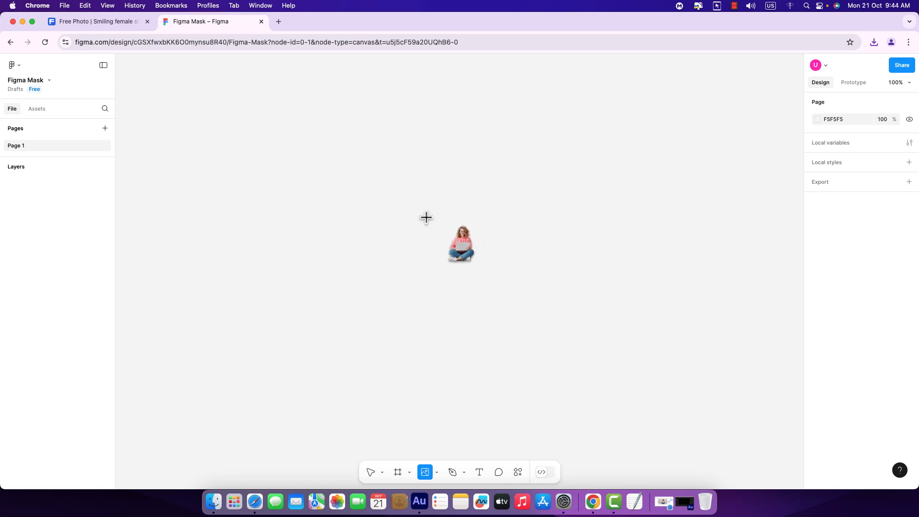
pyautogui.click(393, 197)
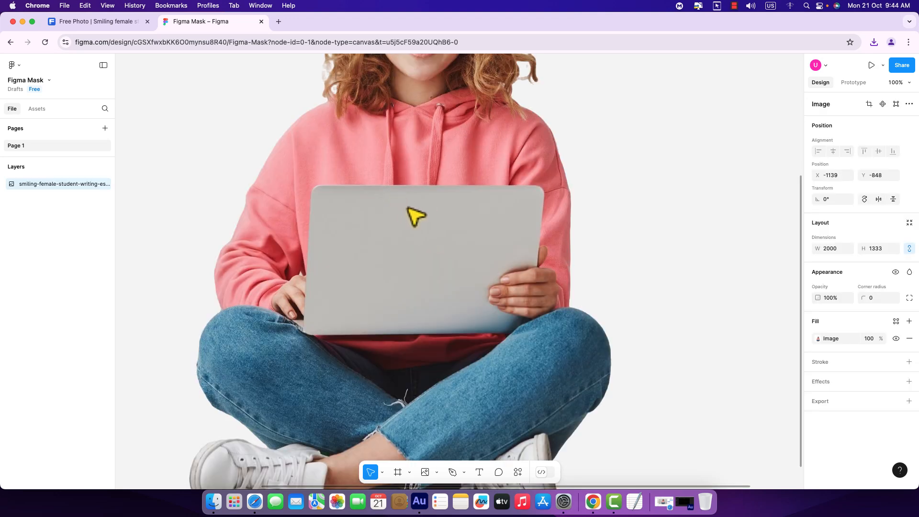
# - Set the image's width to 400 with its proportions locked
pyautogui.click(830, 249)
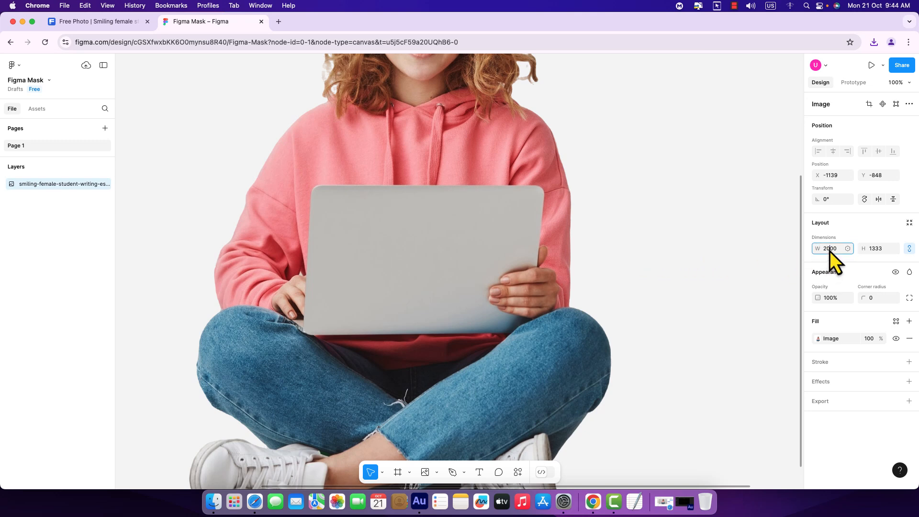
pyautogui.doubleClick(829, 249)
pyautogui.write('400')
pyautogui.press('Return')
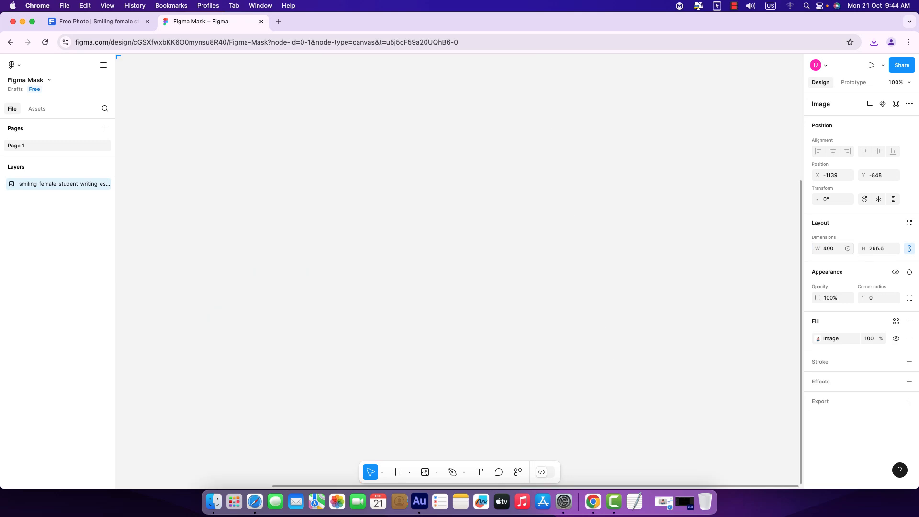
# - Move the image to about X -349, Y -414 on the canvas
pyautogui.press('super+minus')
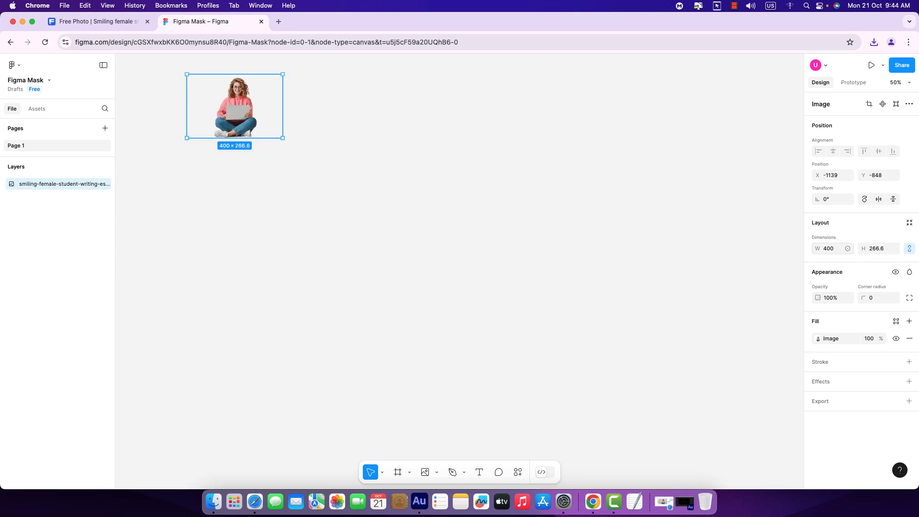
pyautogui.click(349, 235)
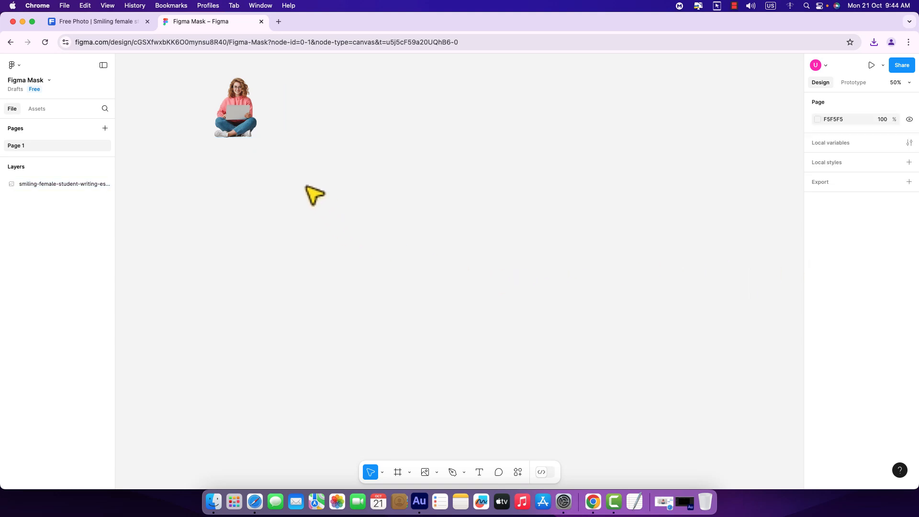
pyautogui.moveTo(250, 126); pyautogui.dragTo(442, 231)
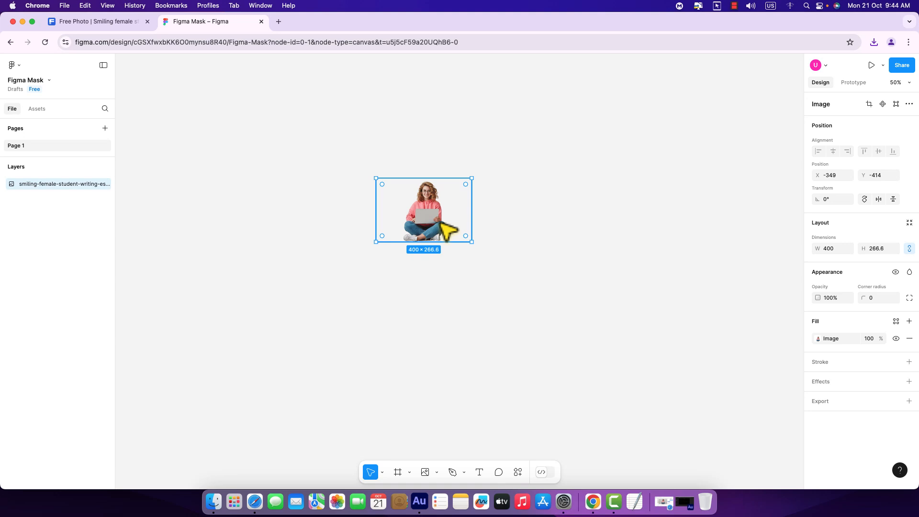
pyautogui.click(898, 86)
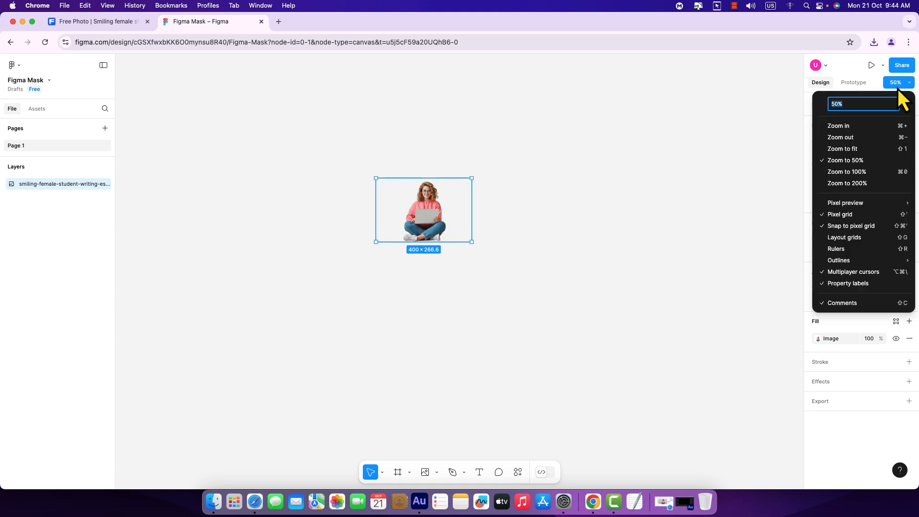
pyautogui.click(856, 172)
pyautogui.scroll(4, 569, 187)
pyautogui.scroll(-4, 570, 186)
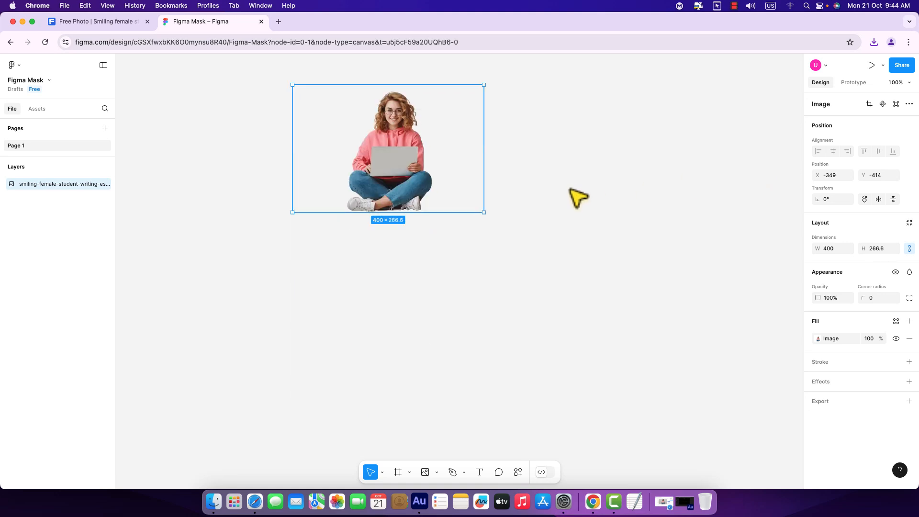
pyautogui.click(573, 192)
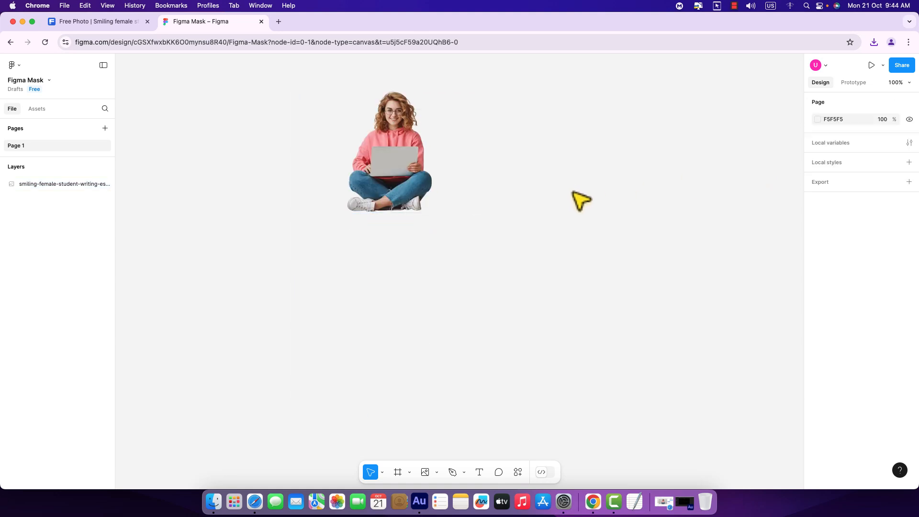
# - Switch the image fill to Crop and trim the empty areas on both sides of the woman to about 187 wide
pyautogui.click(403, 169)
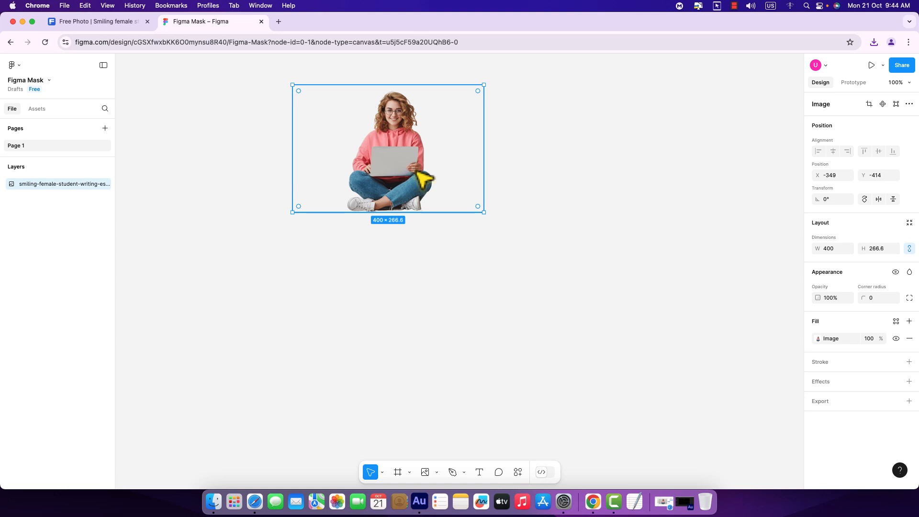
pyautogui.click(819, 338)
pyautogui.click(725, 285)
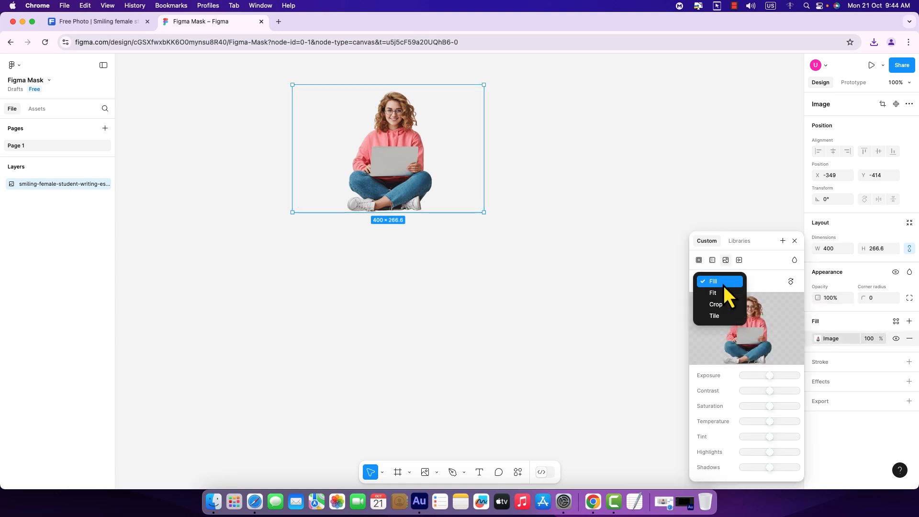
pyautogui.click(721, 305)
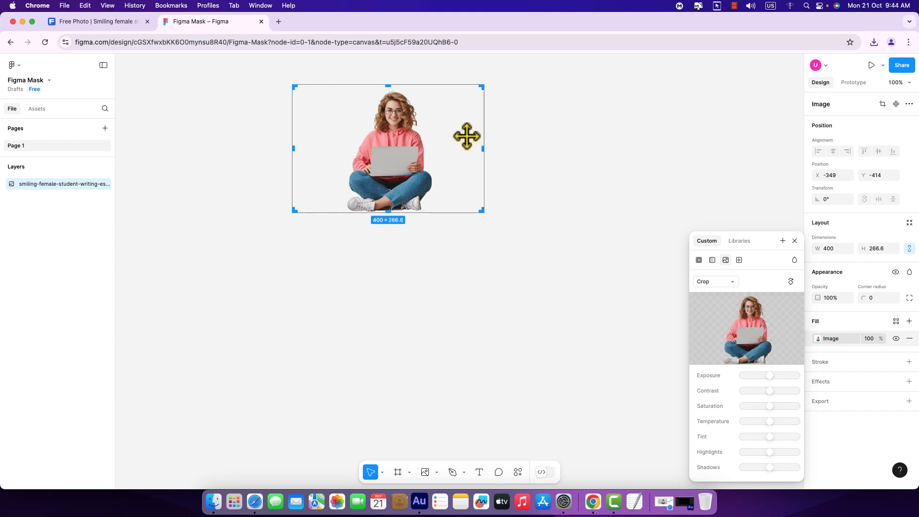
pyautogui.moveTo(485, 151); pyautogui.dragTo(434, 150)
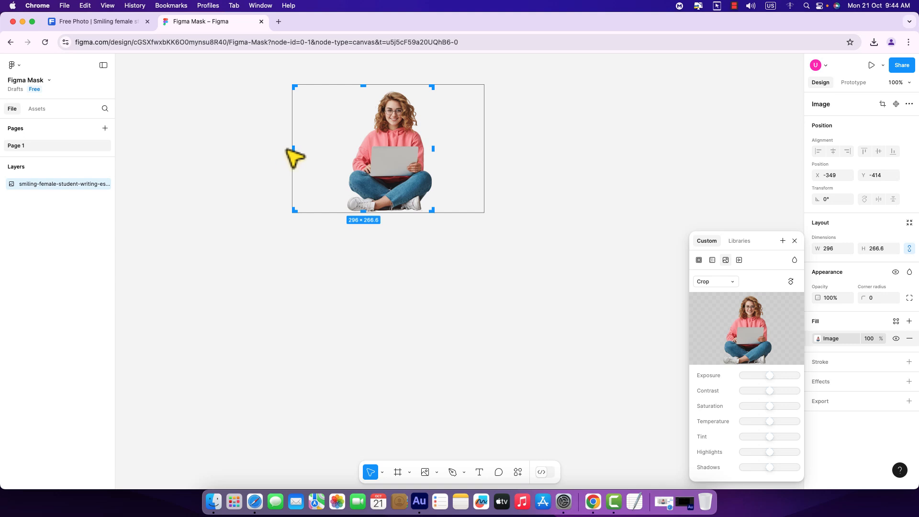
pyautogui.moveTo(293, 152); pyautogui.dragTo(344, 158)
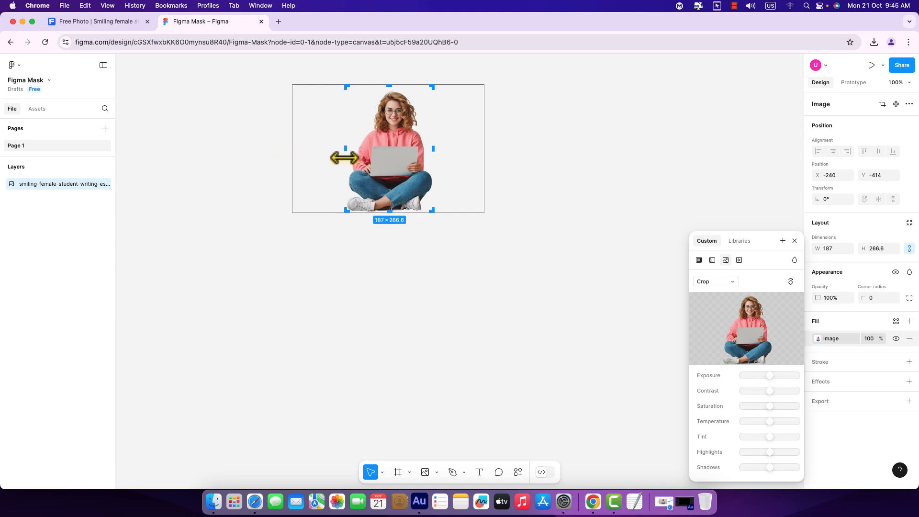
pyautogui.press('Return')
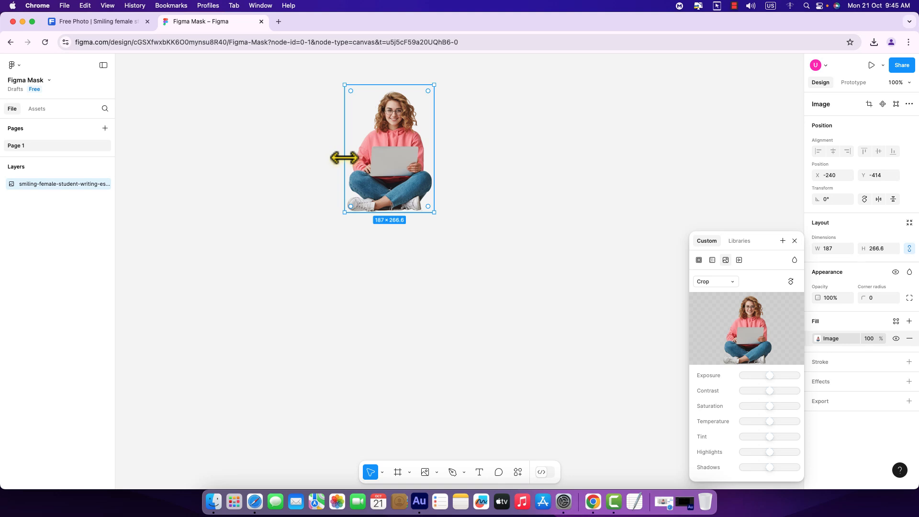
pyautogui.click(513, 219)
pyautogui.click(397, 181)
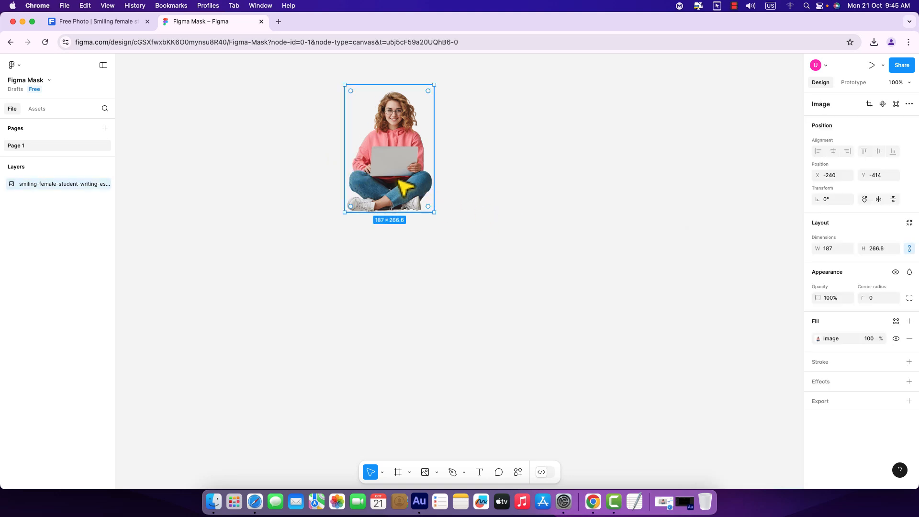
pyautogui.click(484, 225)
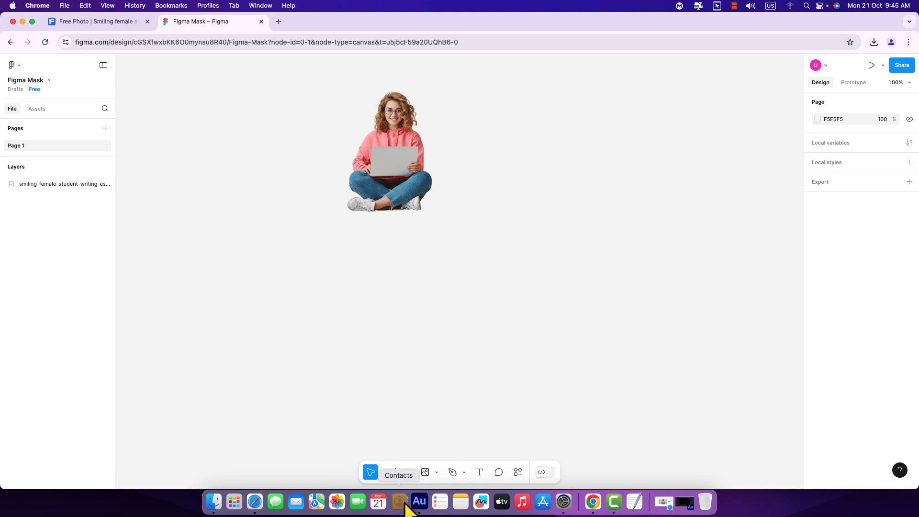
# - Draw a circle of about 300 × 300 on the empty canvas beside the image
pyautogui.click(436, 473)
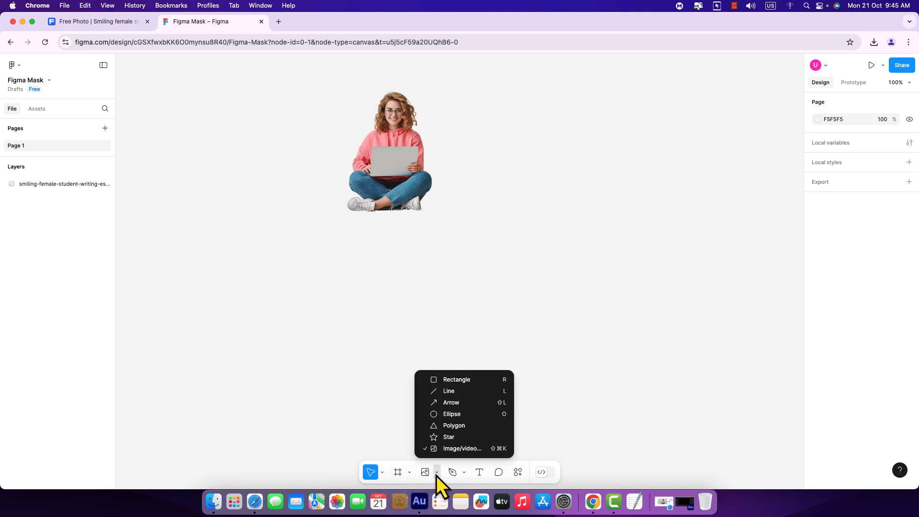
pyautogui.click(453, 417)
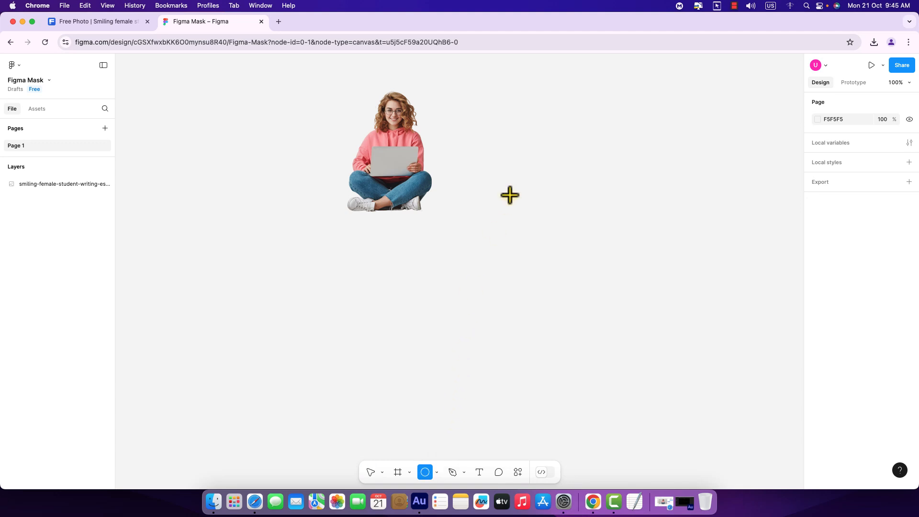
pyautogui.moveTo(510, 195); pyautogui.dragTo(596, 338)
pyautogui.click(685, 319)
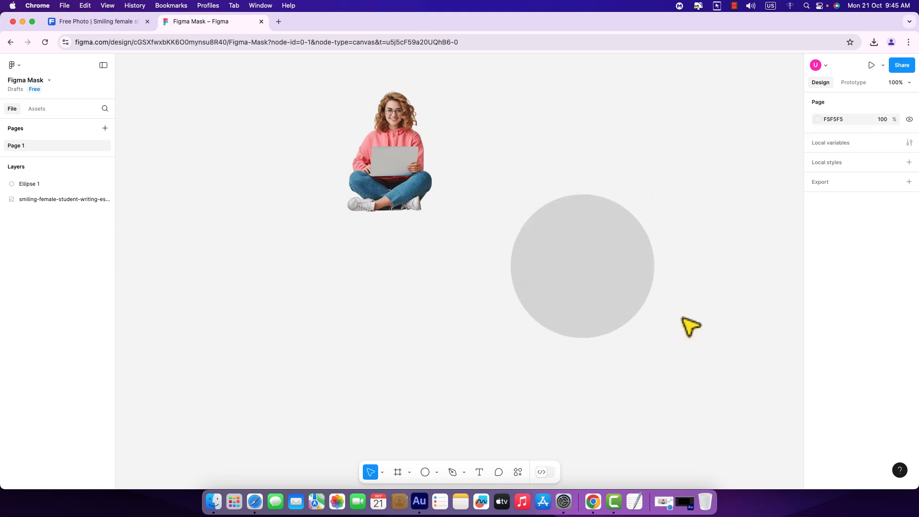
# - Move the circle over the woman's image and put the image layer above Ellipse 1
pyautogui.moveTo(593, 276); pyautogui.dragTo(399, 188)
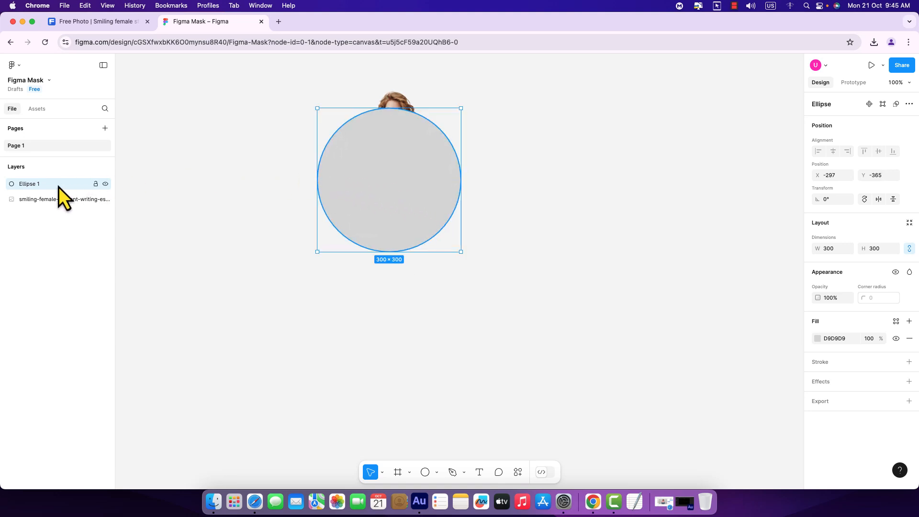
pyautogui.click(43, 201)
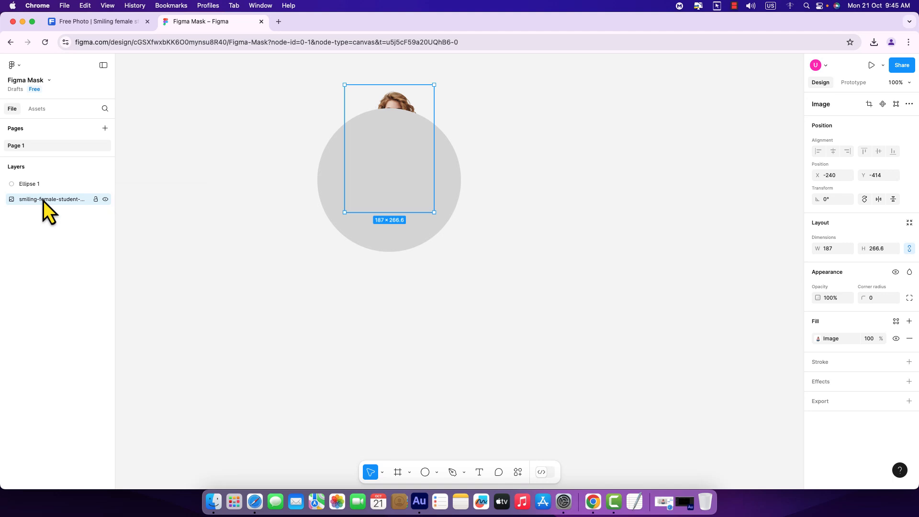
pyautogui.moveTo(44, 201); pyautogui.dragTo(46, 184)
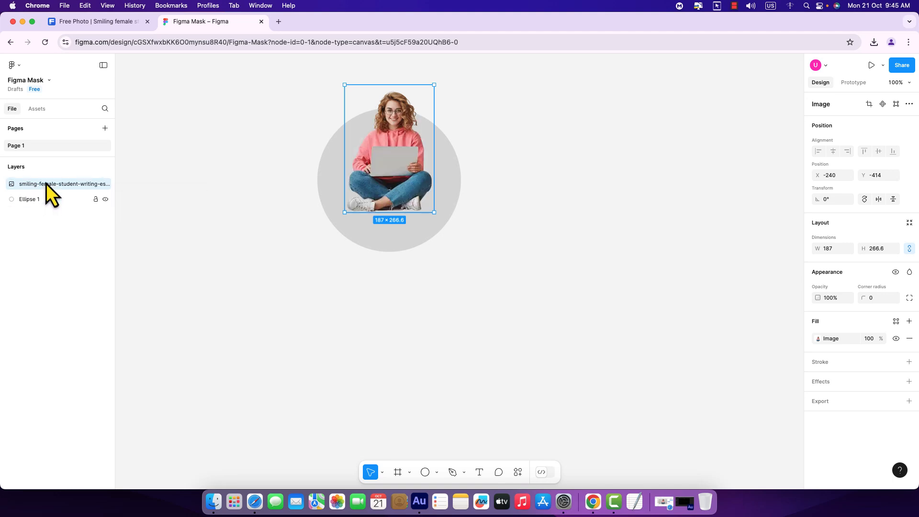
# - Rename the image layer as "girl 1"
pyautogui.doubleClick(48, 185)
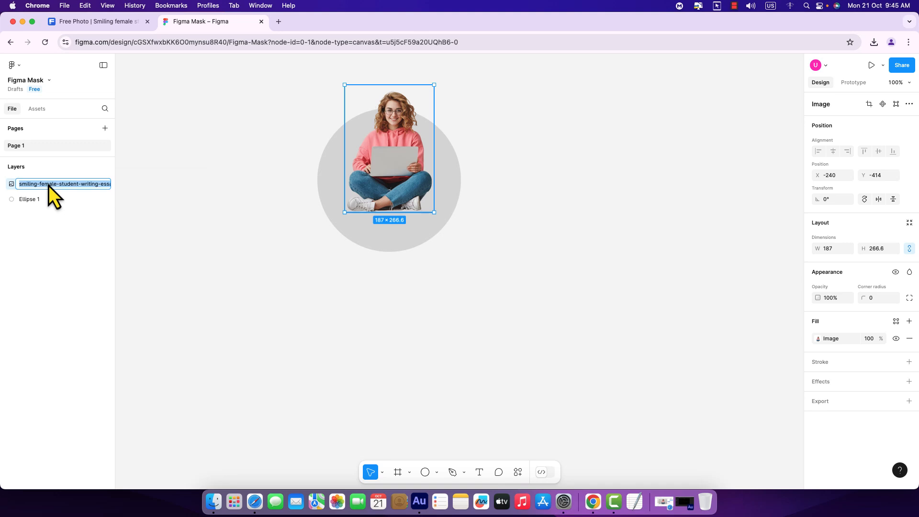
pyautogui.write('gl')
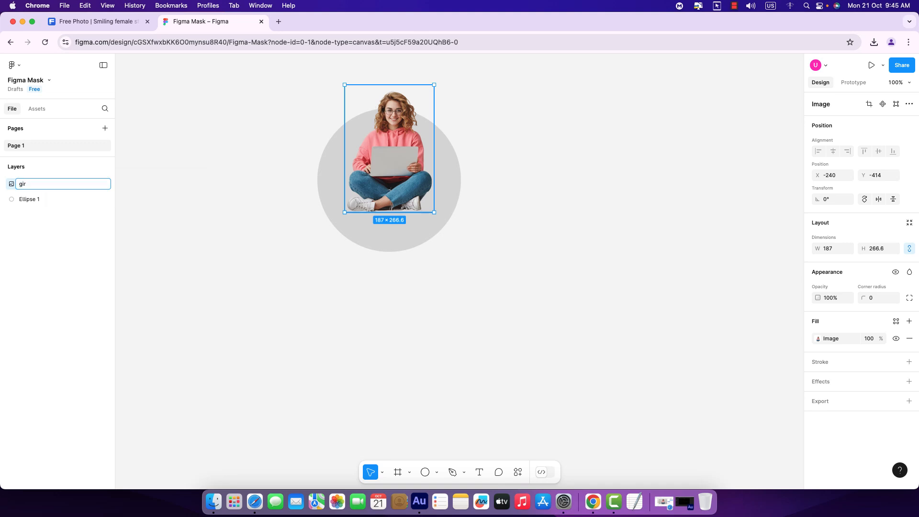
pyautogui.write('rl 1')
pyautogui.click(226, 271)
# - Move the girl 1 image down into the circle and set its width to 300
pyautogui.click(382, 192)
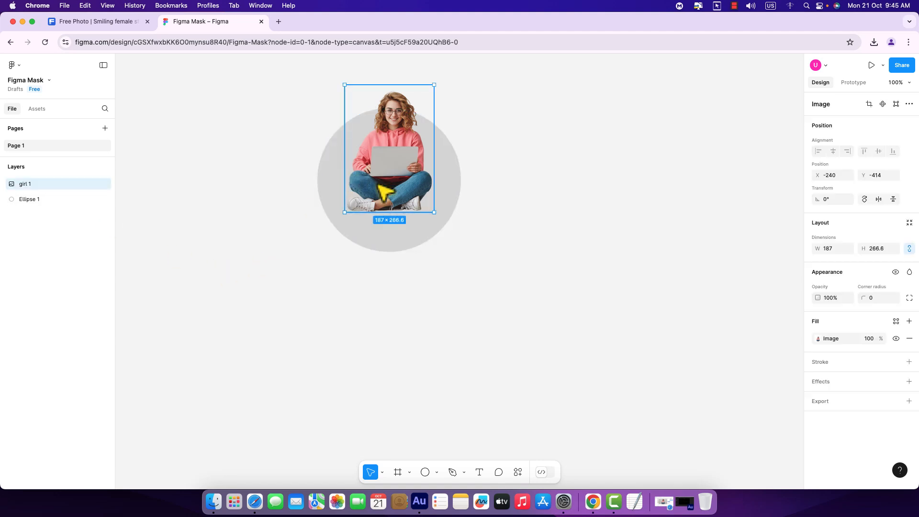
pyautogui.moveTo(378, 184); pyautogui.dragTo(376, 210)
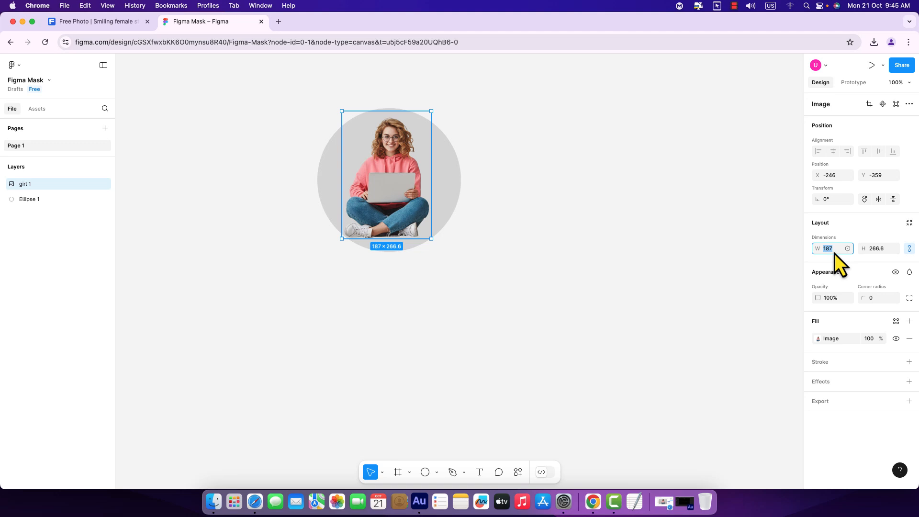
pyautogui.write('300')
pyautogui.press('Return')
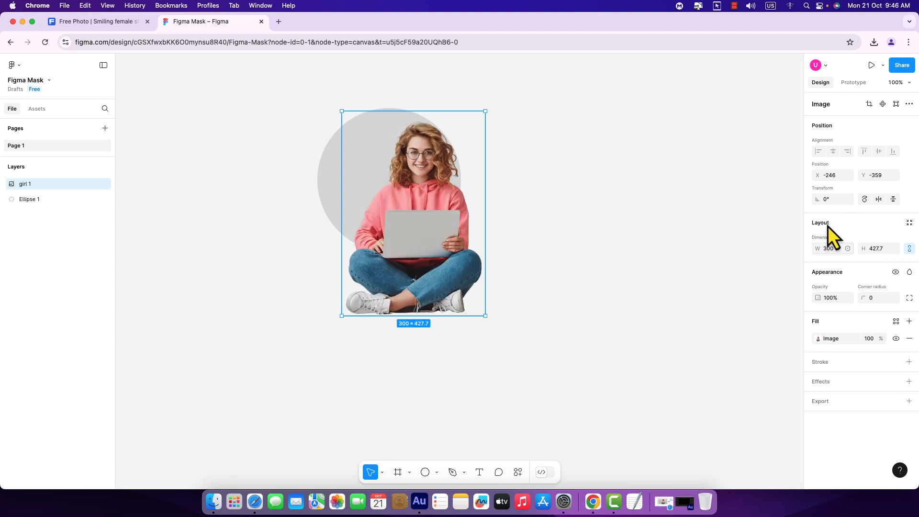
# - Move the girl 1 image to X -297, Y -504 so its sides line up with the circle and her head rises above it
pyautogui.click(558, 186)
pyautogui.click(412, 208)
pyautogui.moveTo(410, 206); pyautogui.dragTo(383, 148)
pyautogui.scroll(5, 476, 216)
pyautogui.scroll(-3, 485, 224)
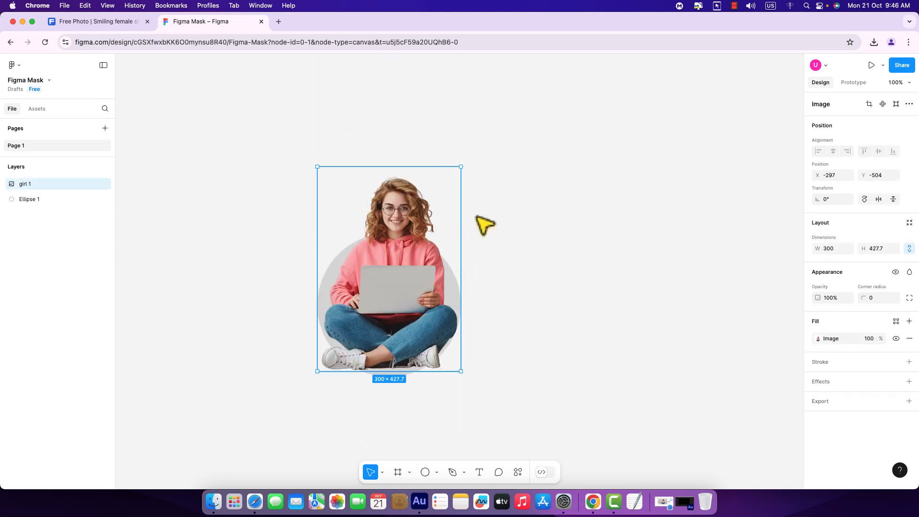
# - Move the girl 1 image slightly left to X -302, keeping Y at -504
pyautogui.click(526, 246)
pyautogui.scroll(-3, 527, 246)
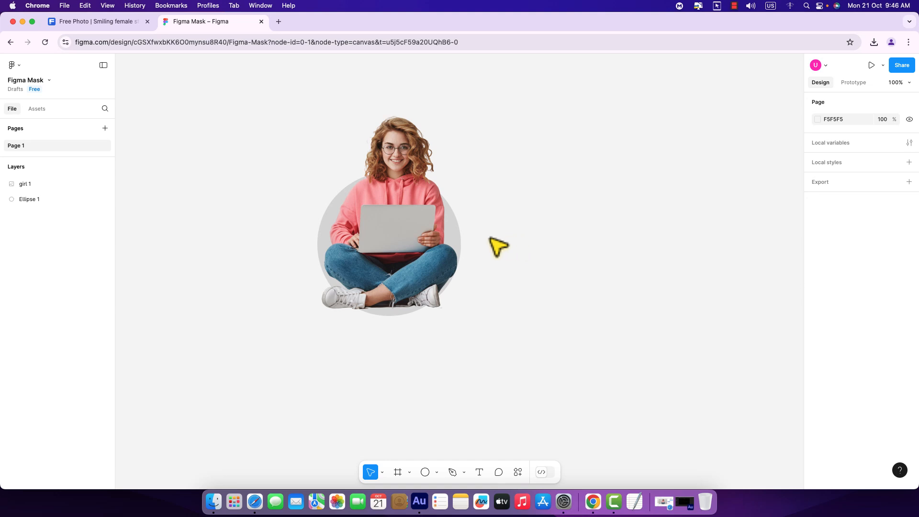
pyautogui.moveTo(404, 250); pyautogui.dragTo(389, 245)
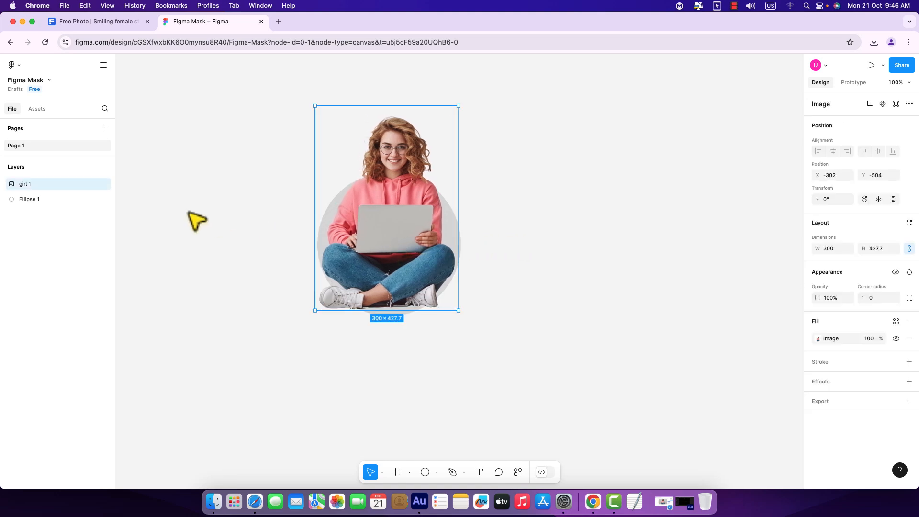
# - Resize the Ellipse 1 circle to 340 × 340
pyautogui.click(69, 201)
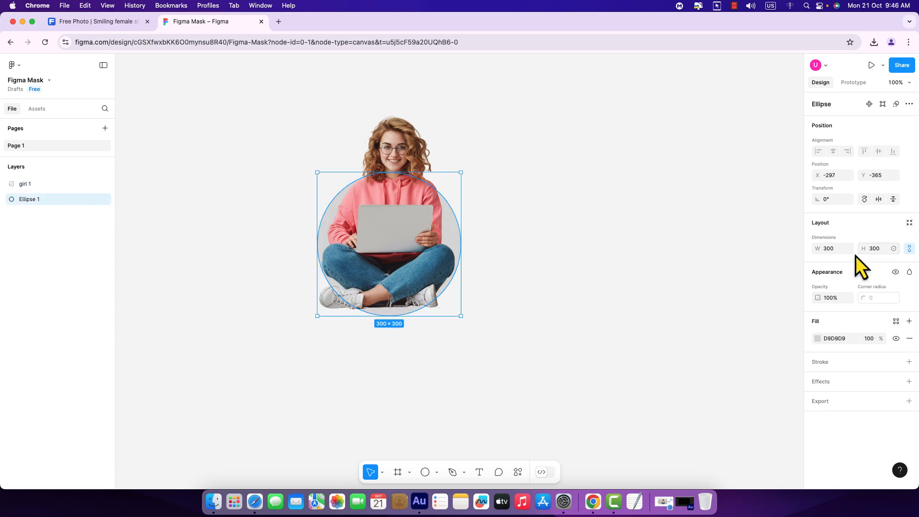
pyautogui.click(836, 252)
pyautogui.doubleClick(836, 252)
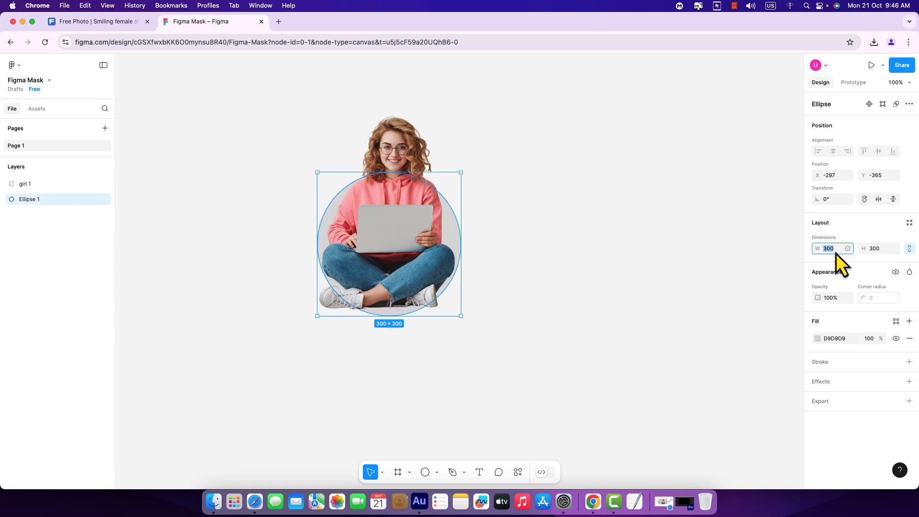
pyautogui.write('340')
pyautogui.press('Return')
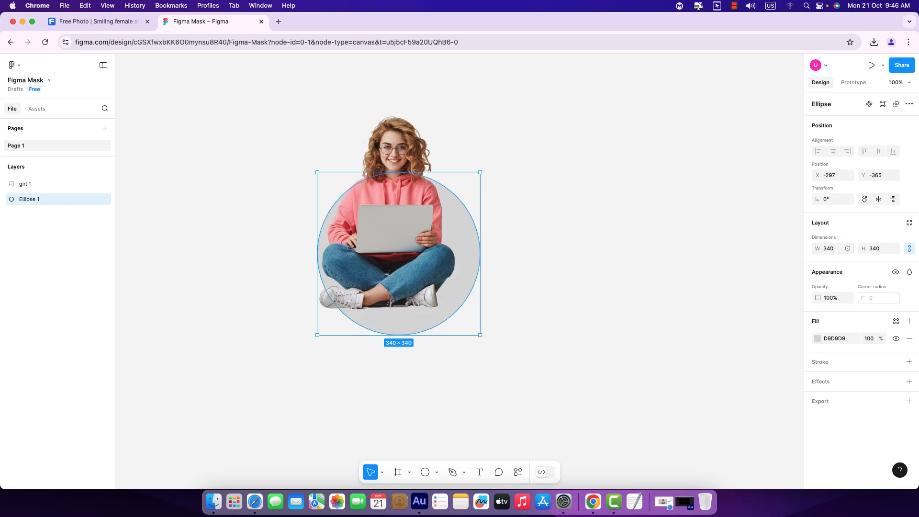
pyautogui.click(573, 250)
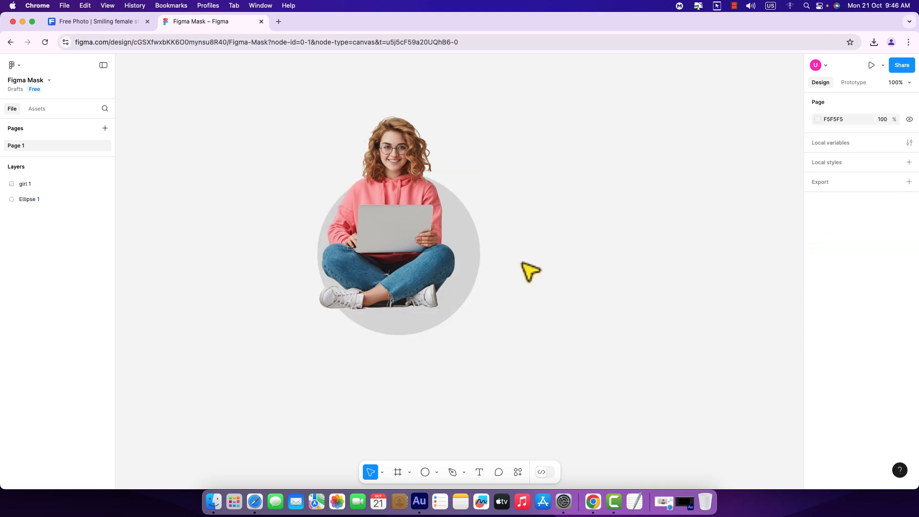
# - Move the girl 1 image to X -284, Y -479 so she sits centred in the enlarged circle
pyautogui.click(35, 199)
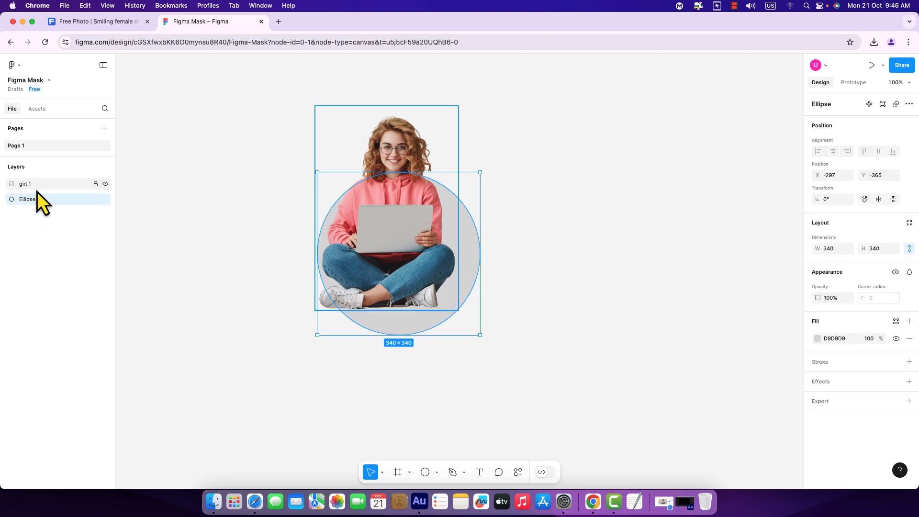
pyautogui.click(36, 186)
pyautogui.moveTo(374, 223); pyautogui.dragTo(388, 237)
pyautogui.click(509, 256)
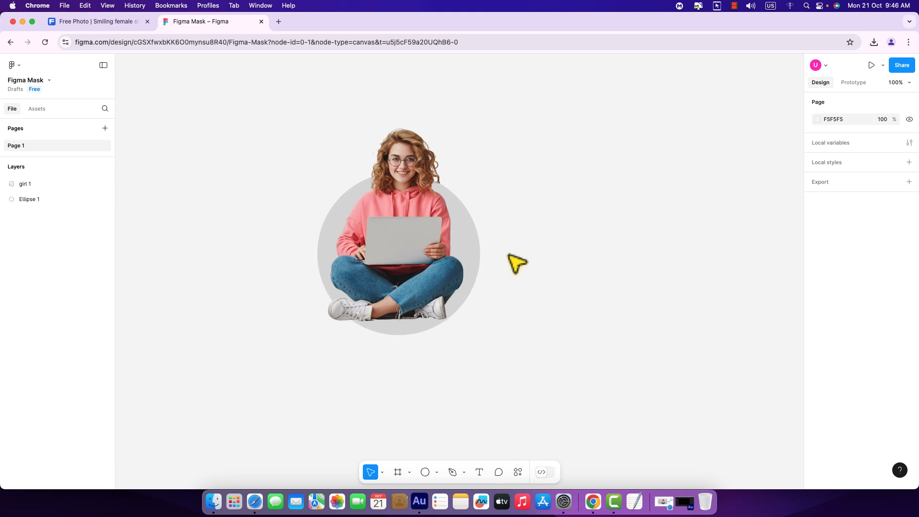
# - Duplicate the girl 1 and Ellipse 1 layers together in place
pyautogui.click(31, 200)
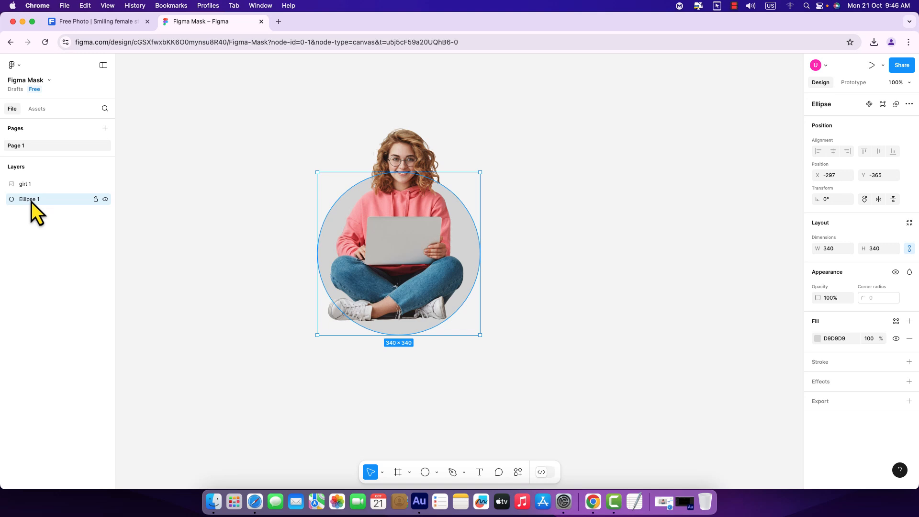
pyautogui.keyDown('shift'); pyautogui.click(32, 188); pyautogui.keyUp('shift')
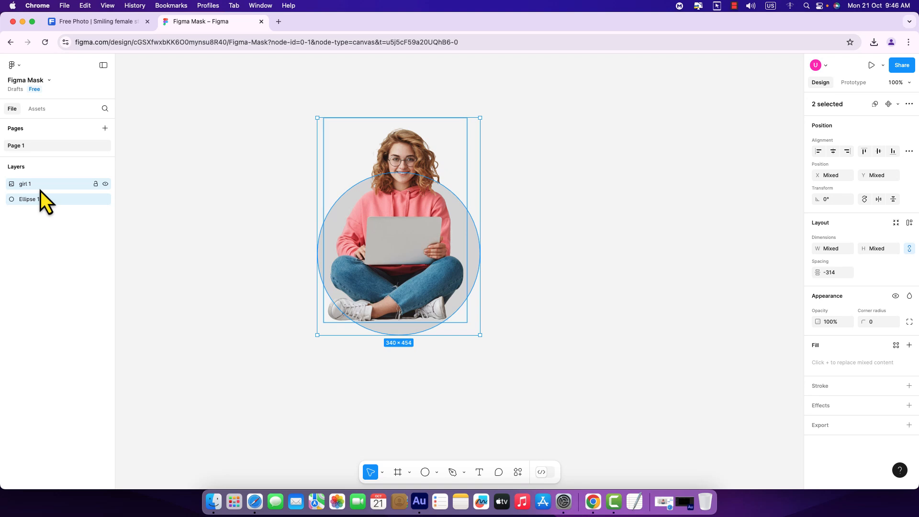
pyautogui.hotkey('ctrl', 'd')
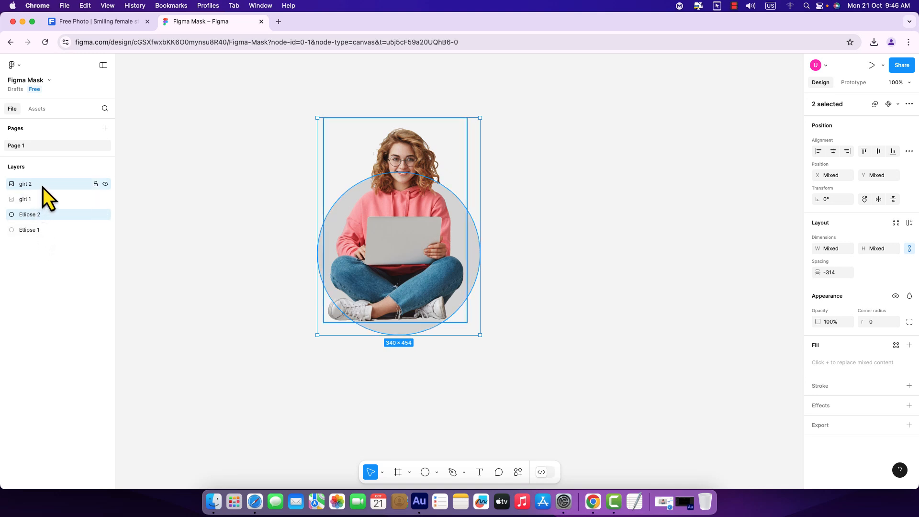
pyautogui.click(178, 221)
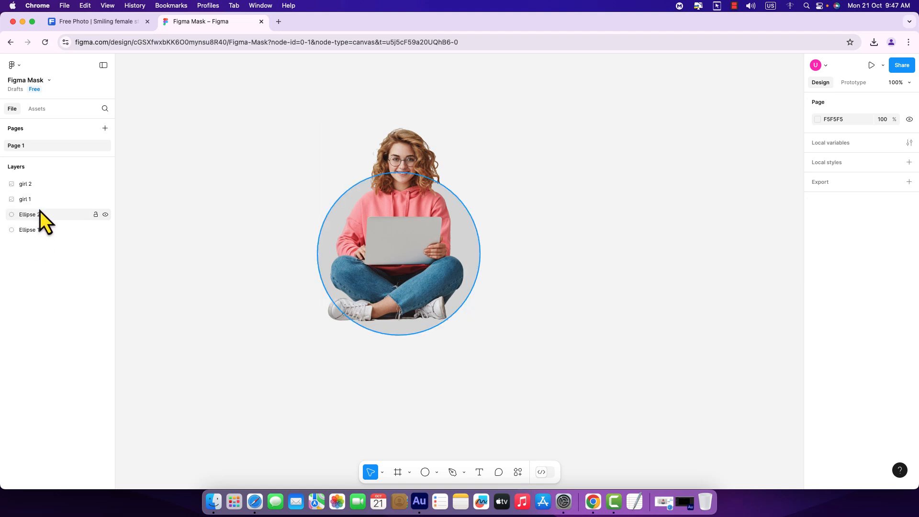
# - Move the Ellipse 1 layer above Ellipse 2 and use it as a mask for girl 1
pyautogui.click(32, 231)
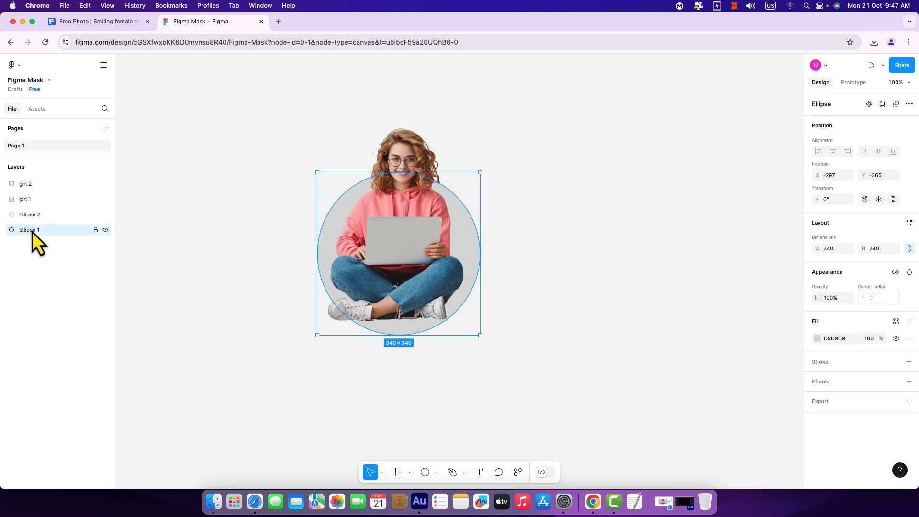
pyautogui.moveTo(32, 232); pyautogui.dragTo(31, 214)
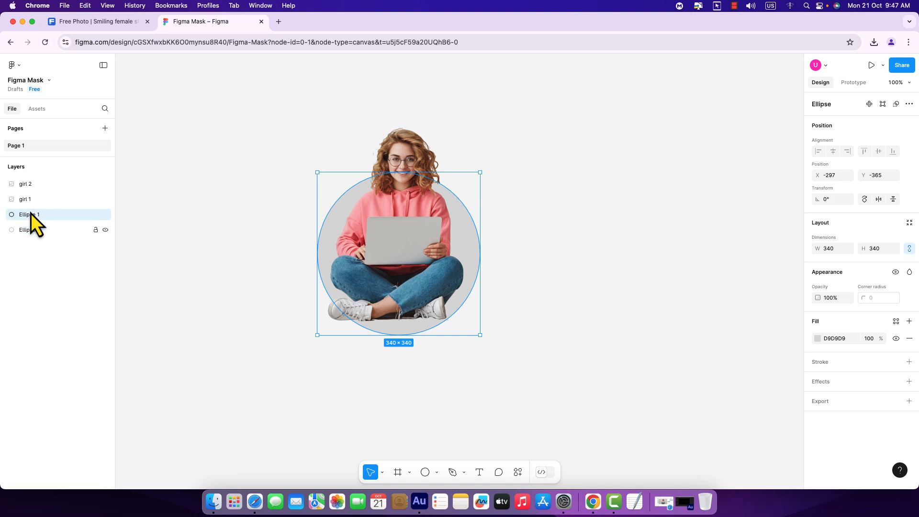
pyautogui.click(41, 201)
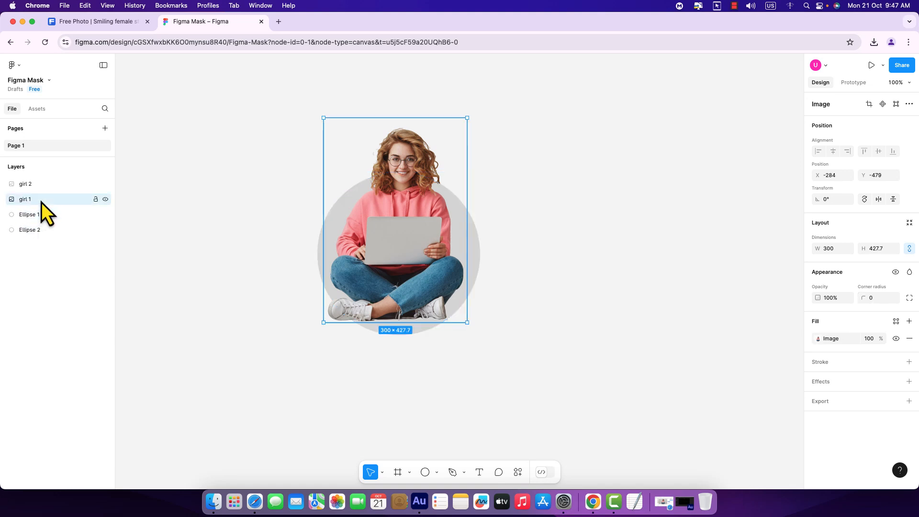
pyautogui.click(40, 214)
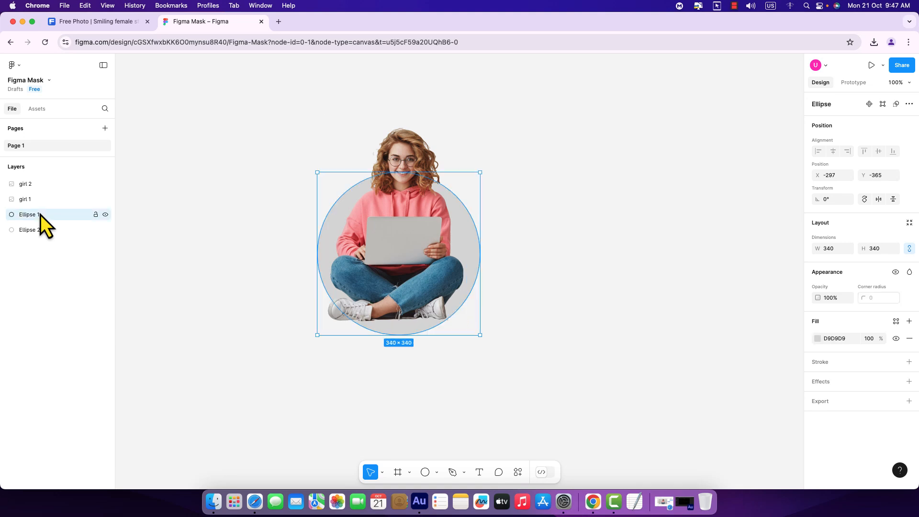
pyautogui.press('shift')
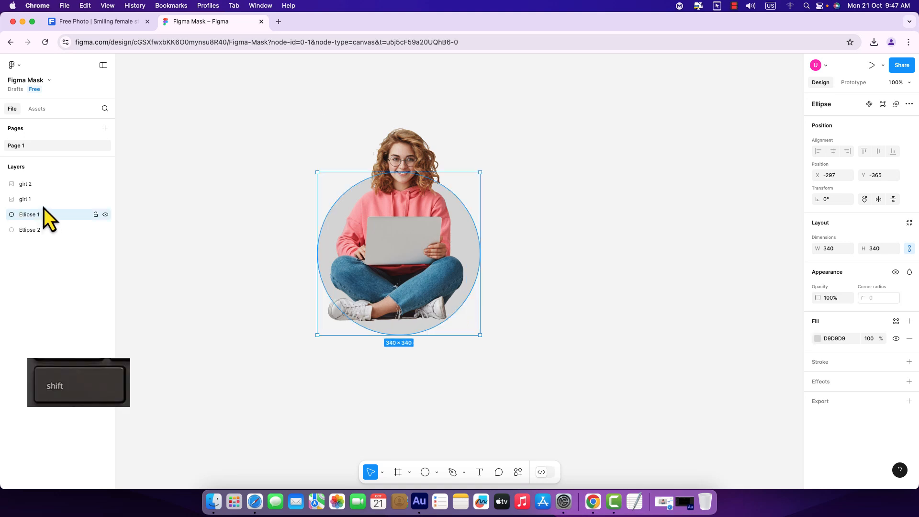
pyautogui.keyDown('shift'); pyautogui.click(44, 203); pyautogui.keyUp('shift')
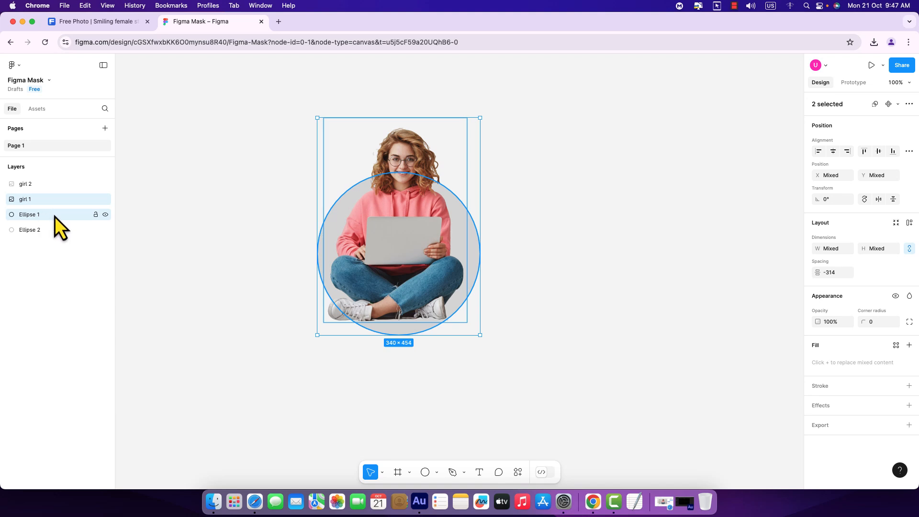
pyautogui.rightClick(54, 217)
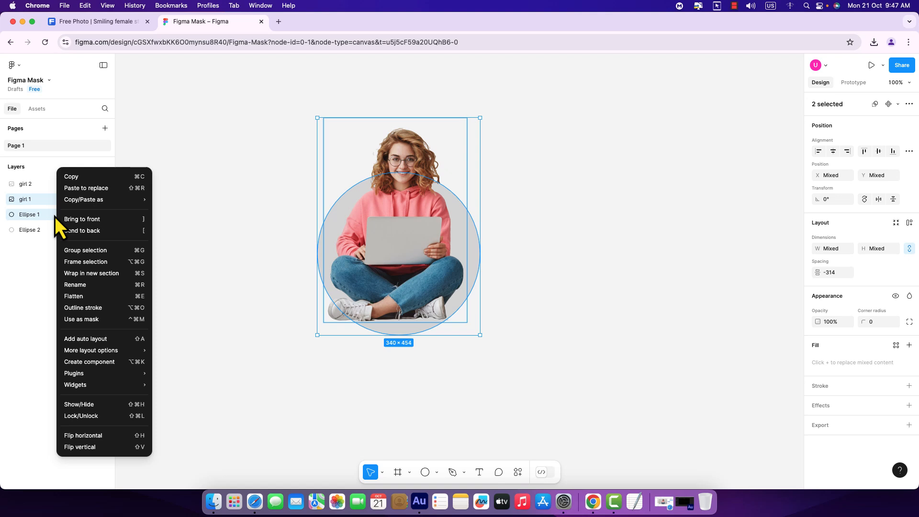
pyautogui.click(99, 319)
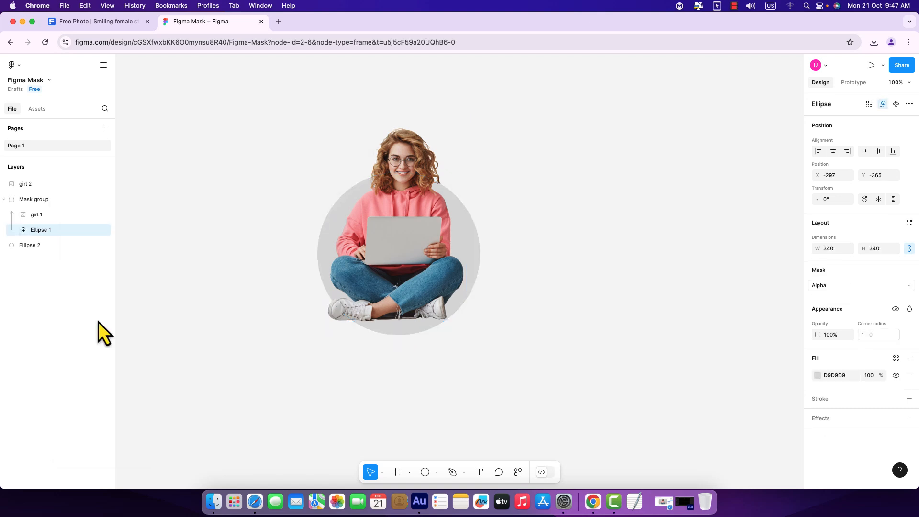
pyautogui.click(185, 320)
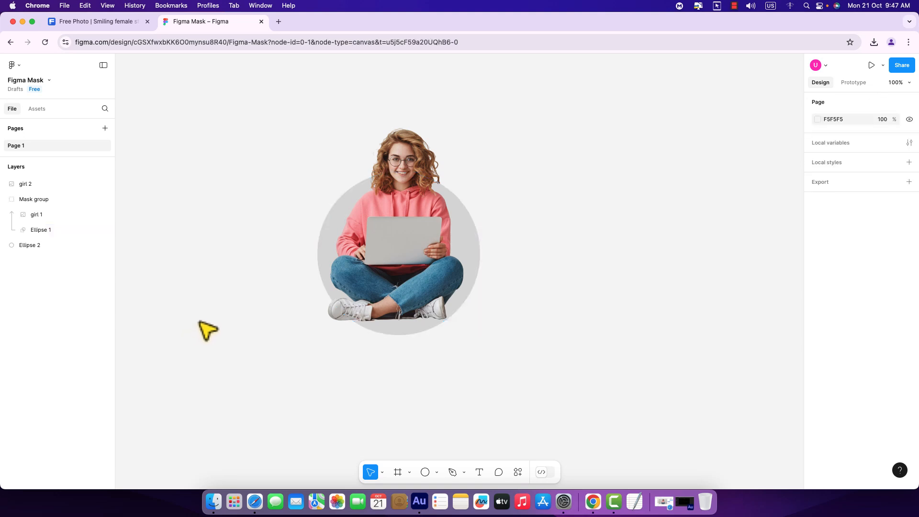
# - Hide the girl 2 layer to check the masked image beneath, and show it again
pyautogui.click(62, 190)
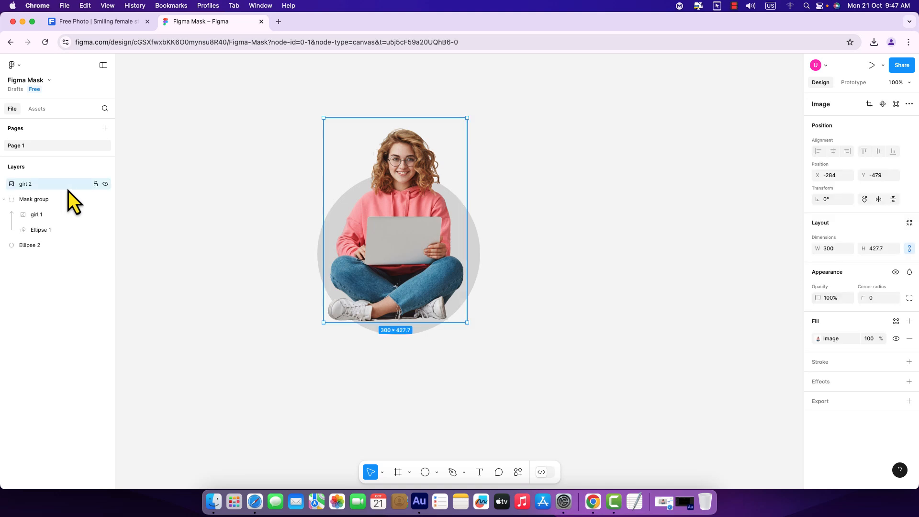
pyautogui.click(105, 184)
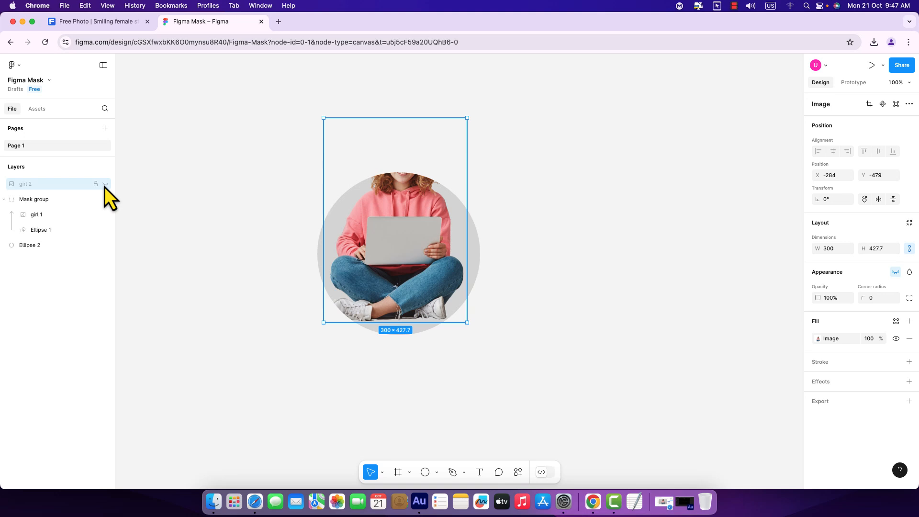
pyautogui.click(105, 185)
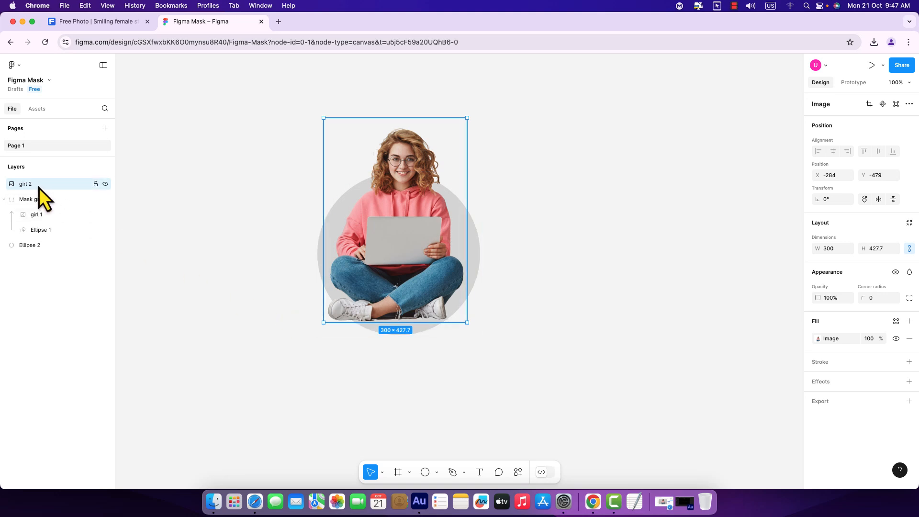
# - Crop the girl 2 image upward from its bottom edge to 300 × 356, cutting off her feet
pyautogui.click(817, 339)
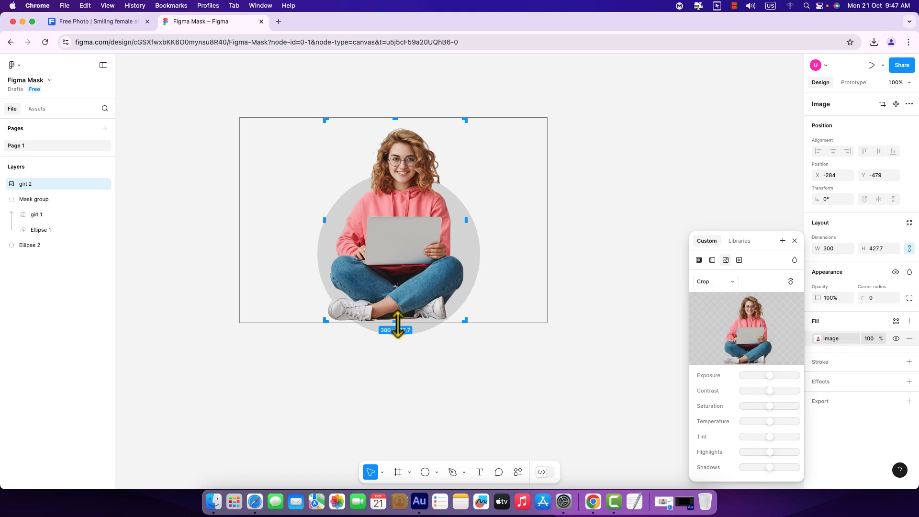
pyautogui.moveTo(397, 324); pyautogui.dragTo(405, 286)
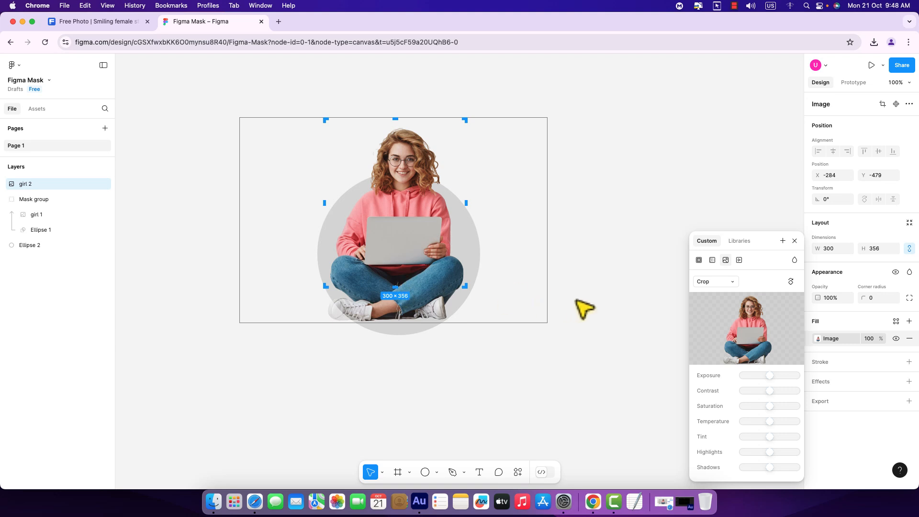
pyautogui.press('Return')
pyautogui.click(577, 302)
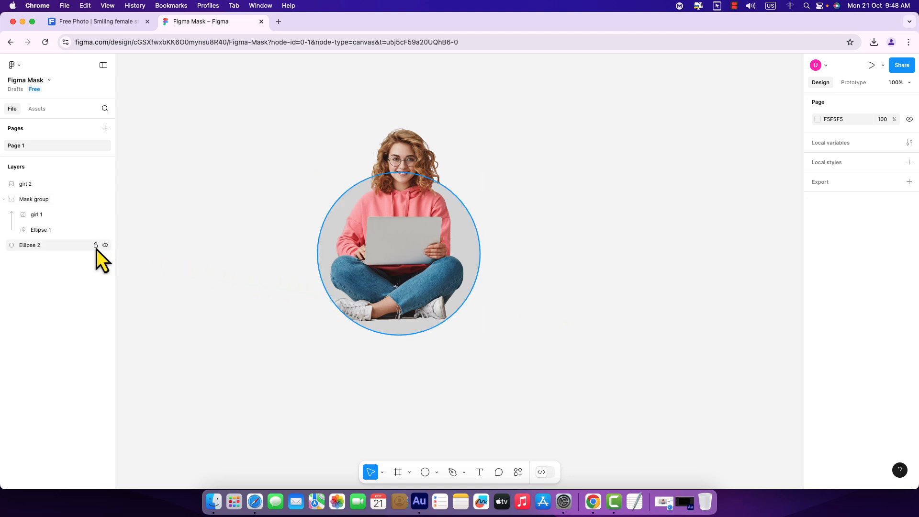
# - Shift the girl 1 and girl 2 images together 8 px right to X -276
pyautogui.click(44, 220)
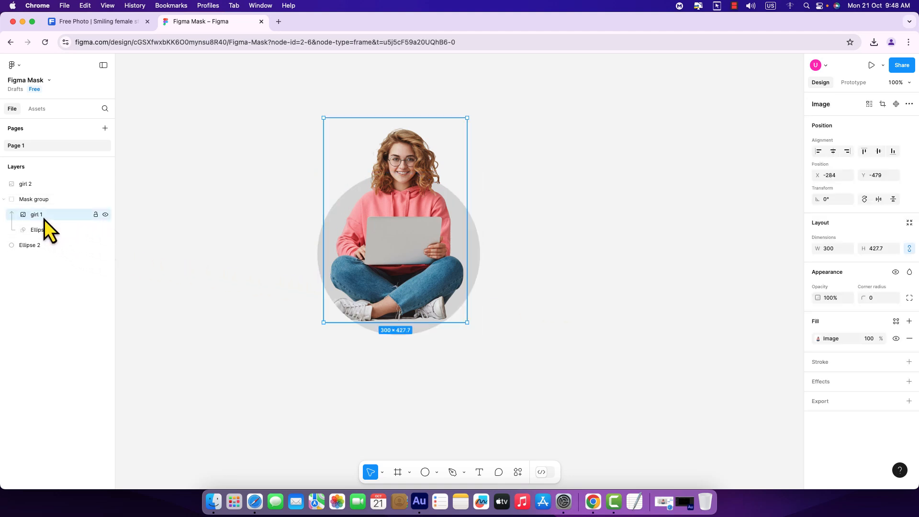
pyautogui.keyDown('shift'); pyautogui.click(44, 184); pyautogui.keyUp('shift')
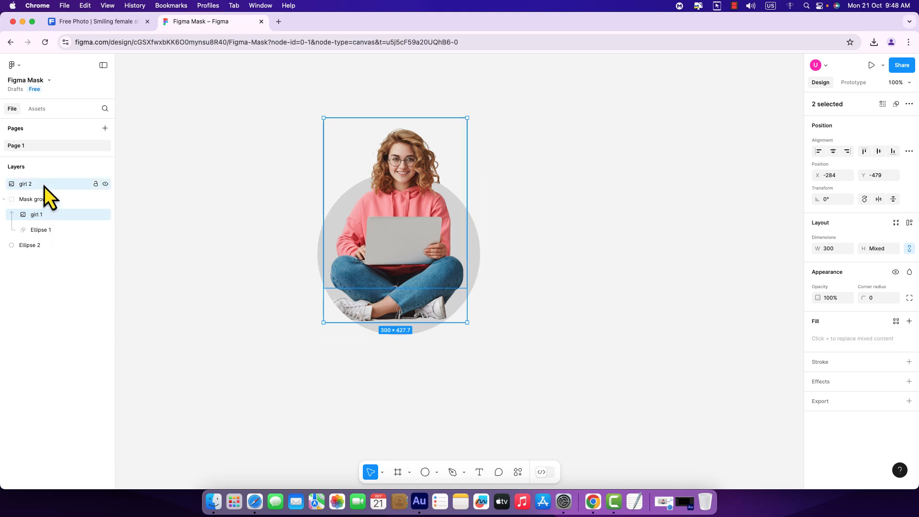
pyautogui.press('Right')
pyautogui.press('Right')
pyautogui.press('Right')
pyautogui.press('Right')
pyautogui.press('Right')
pyautogui.press('Right')
pyautogui.press('Right')
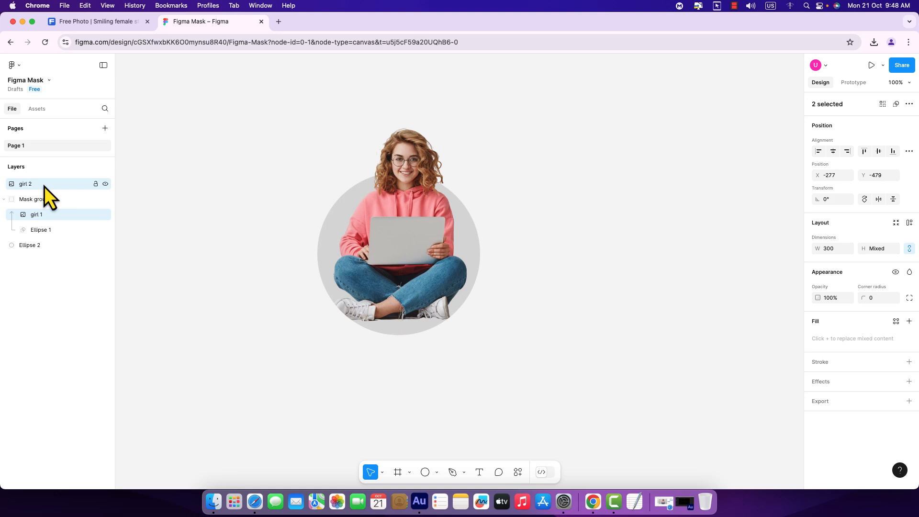
pyautogui.press('Right')
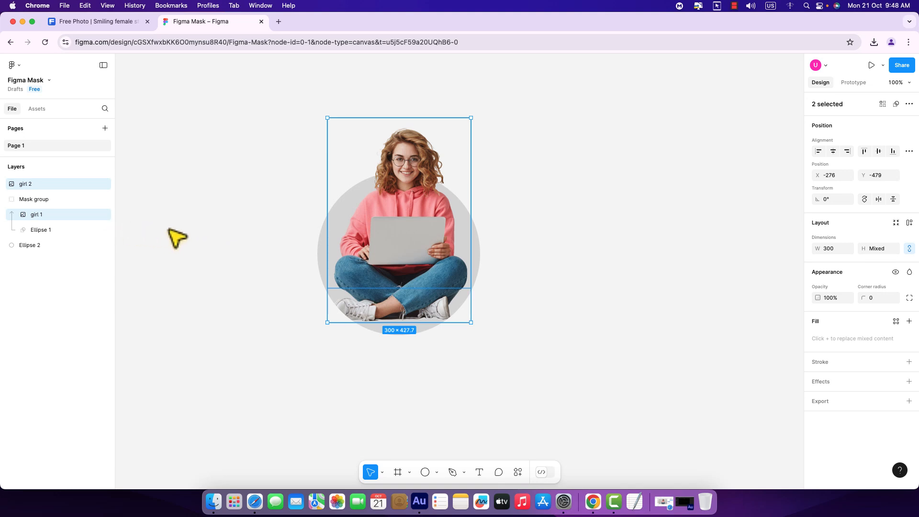
pyautogui.click(189, 238)
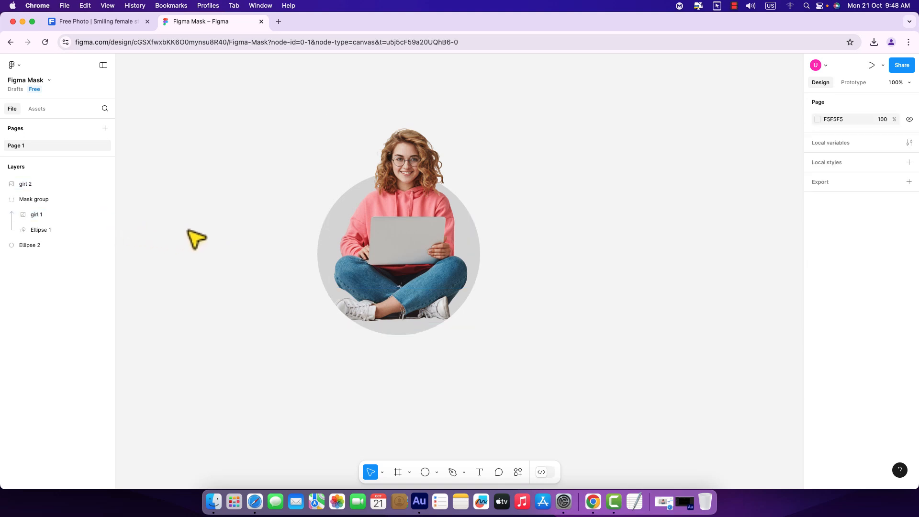
# - Shift the girl 1 and girl 2 images together 8 px back left to X -284
pyautogui.click(45, 217)
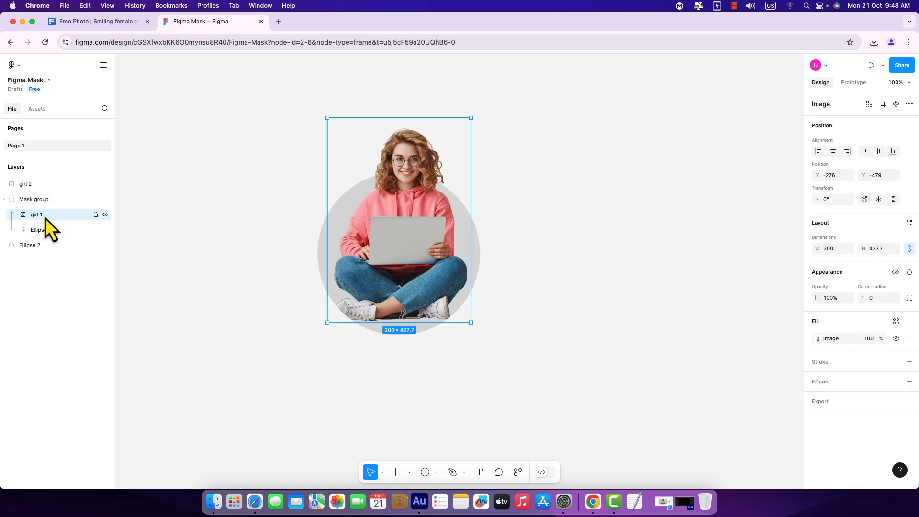
pyautogui.keyDown('shift'); pyautogui.click(48, 186); pyautogui.keyUp('shift')
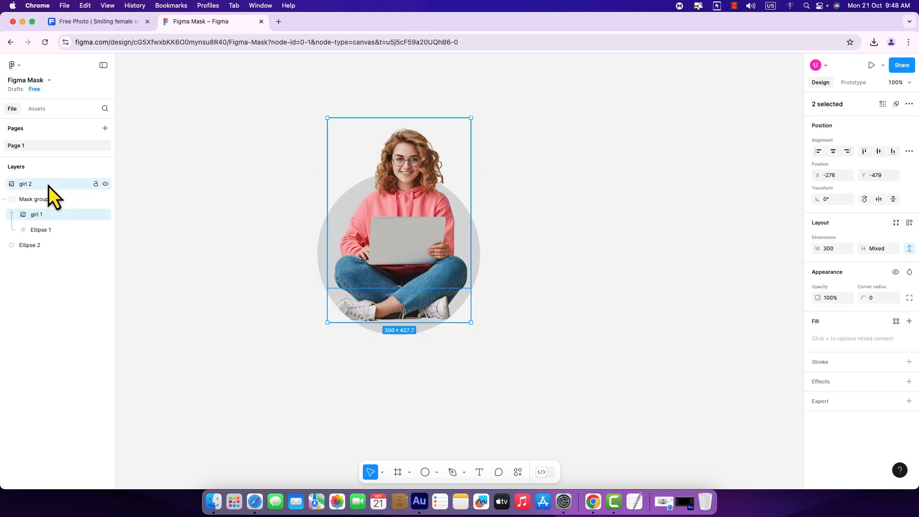
pyautogui.press('Left')
pyautogui.press('Left')
pyautogui.press('Left')
pyautogui.press('Left')
pyautogui.press('Left')
pyautogui.press('Left')
pyautogui.press('Left')
pyautogui.press('Left')
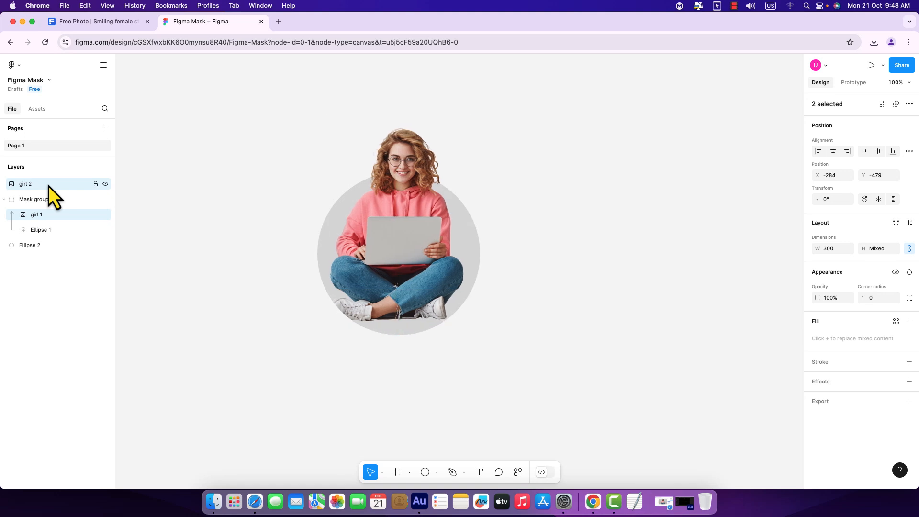
# - Shift the girl 1 and girl 2 images together horizontally to X -271
pyautogui.press('Left')
pyautogui.press('Left')
pyautogui.press('Left')
pyautogui.press('Left')
pyautogui.press('Left')
pyautogui.press('Left')
pyautogui.press('Right')
pyautogui.press('Right')
pyautogui.press('Right')
pyautogui.press('Right')
pyautogui.press('Right')
pyautogui.press('Right')
pyautogui.press('Right')
pyautogui.press('Right')
pyautogui.press('Right')
pyautogui.press('Right')
pyautogui.press('Right')
pyautogui.press('Right')
pyautogui.press('Right')
pyautogui.press('Right')
pyautogui.press('Right')
pyautogui.press('Right')
pyautogui.press('Right')
pyautogui.press('Right')
pyautogui.press('Right')
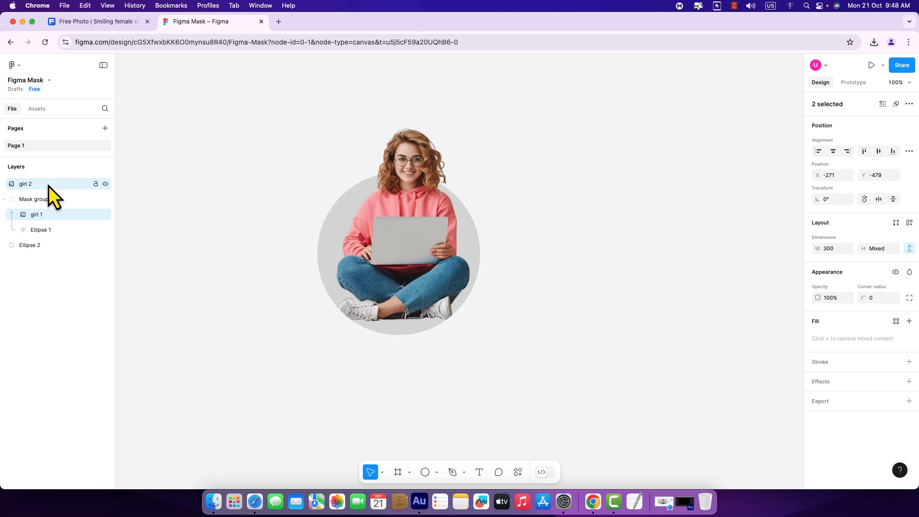
# - Raise the girl 1 and girl 2 images together 14 px to Y -493
pyautogui.press('Up')
pyautogui.press('Up')
pyautogui.press('Up')
pyautogui.press('Up')
pyautogui.press('Up')
pyautogui.press('Up')
pyautogui.press('Up')
pyautogui.press('Up')
pyautogui.press('Up')
pyautogui.press('Up')
pyautogui.press('Up')
pyautogui.press('Up')
pyautogui.press('Up')
pyautogui.press('Up')
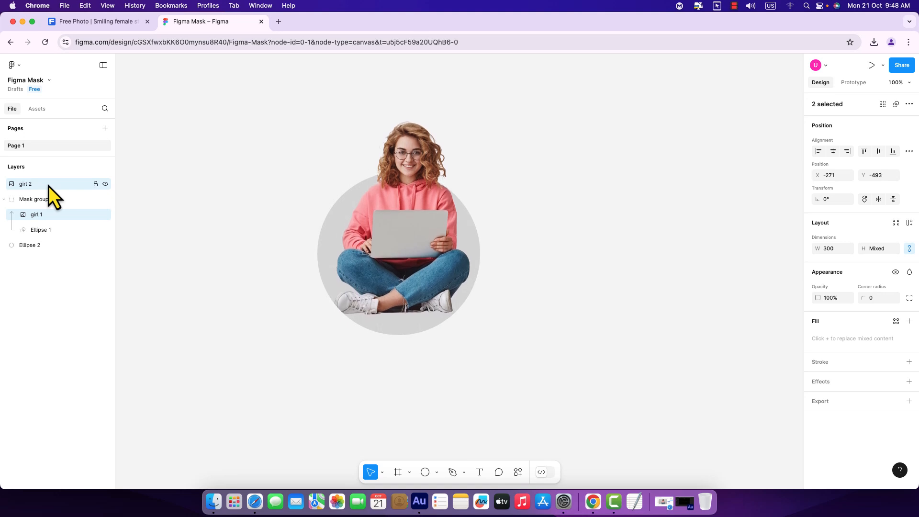
# - Lower the girl 1 and girl 2 images together 26 px to Y -467
pyautogui.press('Down')
pyautogui.press('Down')
pyautogui.press('Down')
pyautogui.press('Down')
pyautogui.press('Down')
pyautogui.press('Down')
pyautogui.press('Down')
pyautogui.press('Down')
pyautogui.press('Down')
pyautogui.press('Down')
pyautogui.press('Down')
pyautogui.press('Down')
pyautogui.press('Down')
pyautogui.press('Down')
pyautogui.press('Down')
pyautogui.press('Down')
pyautogui.press('Down')
pyautogui.press('Down')
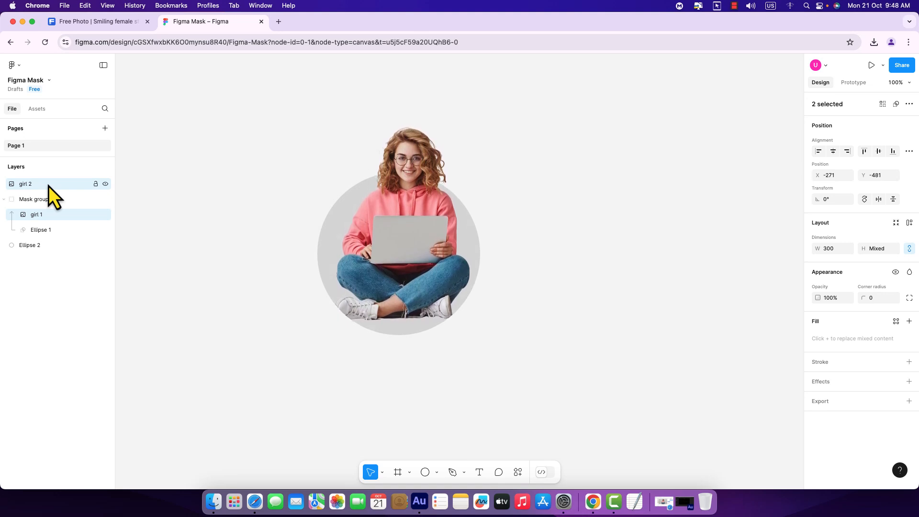
pyautogui.press('Down')
pyautogui.press('Down')
pyautogui.press('Down')
pyautogui.press('Down')
pyautogui.press('Down')
pyautogui.press('Down')
pyautogui.press('Down')
pyautogui.press('Down')
# - Position the girl 1 and girl 2 images together horizontally within the circle at X -284
pyautogui.press('Left')
pyautogui.press('Left')
pyautogui.press('Left')
pyautogui.press('Left')
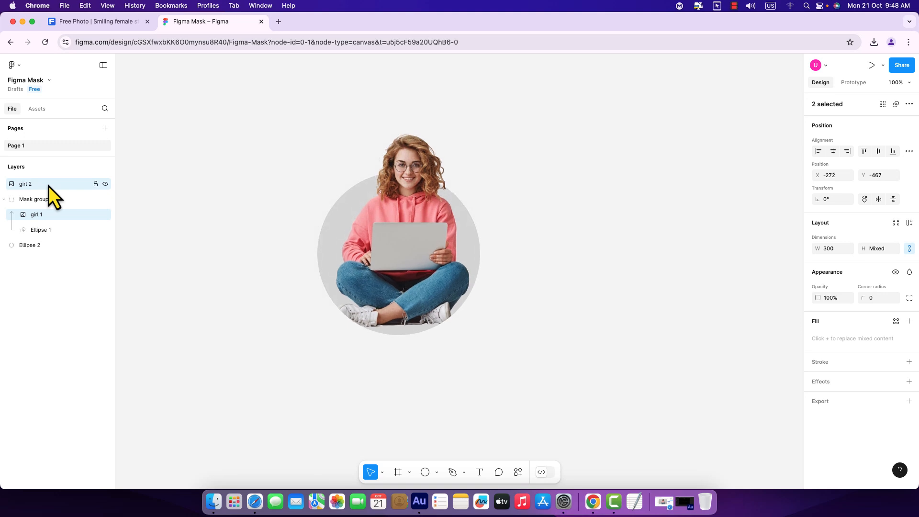
pyautogui.press('Left')
pyautogui.press('Left')
pyautogui.press('Left')
pyautogui.press('Left')
pyautogui.press('Left')
pyautogui.press('Left')
pyautogui.press('Left')
pyautogui.press('Left')
pyautogui.press('Left')
pyautogui.press('Left')
pyautogui.press('Left')
pyautogui.press('Left')
pyautogui.press('Left')
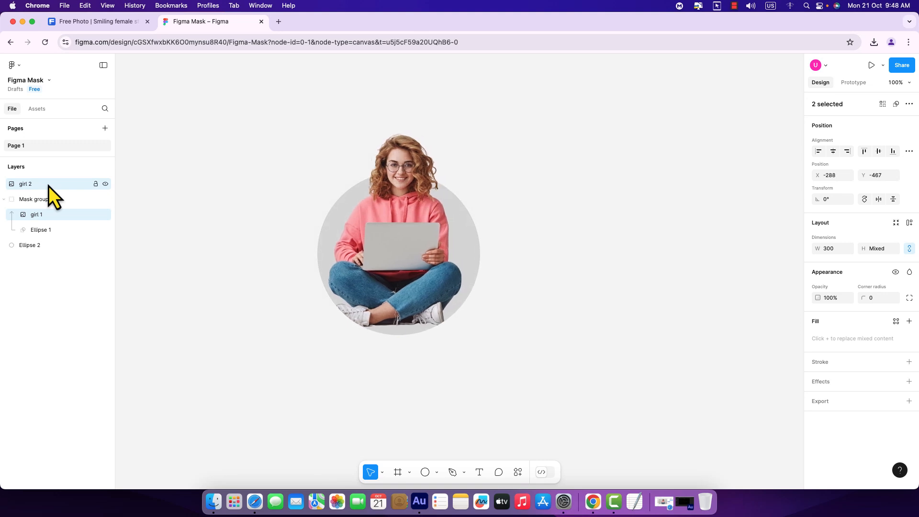
pyautogui.press('Right')
pyautogui.press('Right')
pyautogui.press('Right')
pyautogui.press('Right')
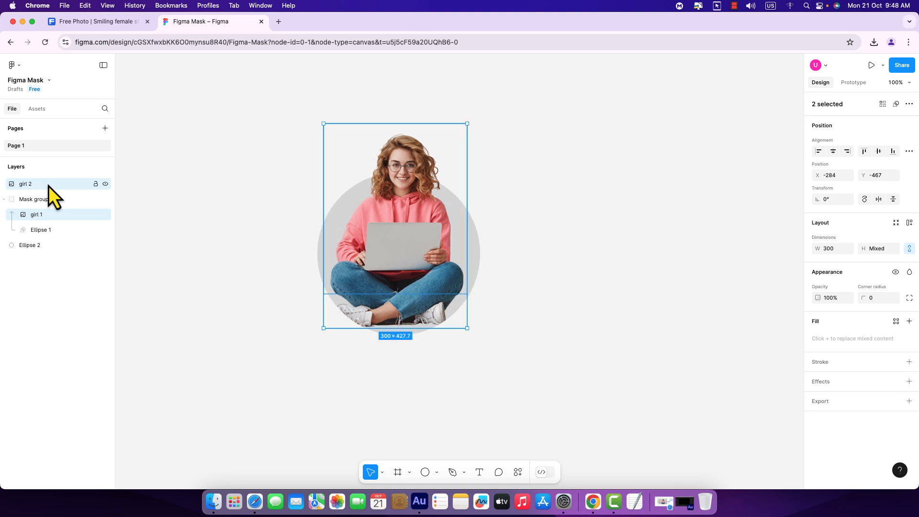
# - Group the girl 2 image with the mask group containing girl 1 and Ellipse 1
pyautogui.keyDown('shift'); pyautogui.click(41, 200); pyautogui.keyUp('shift')
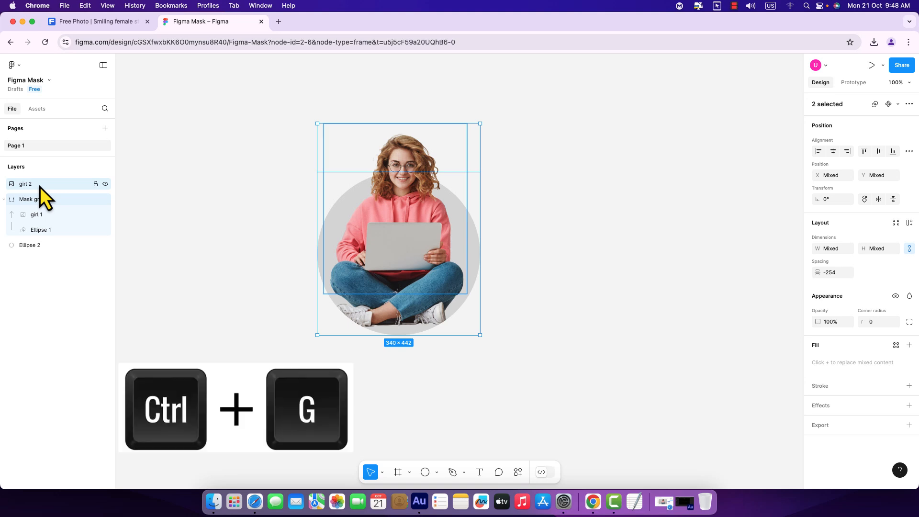
pyautogui.hotkey('ctrl', 'g')
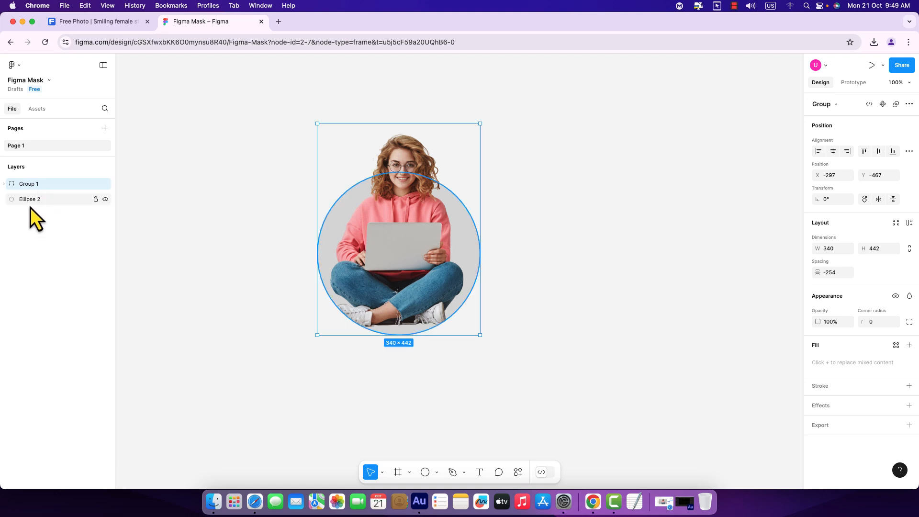
pyautogui.click(236, 277)
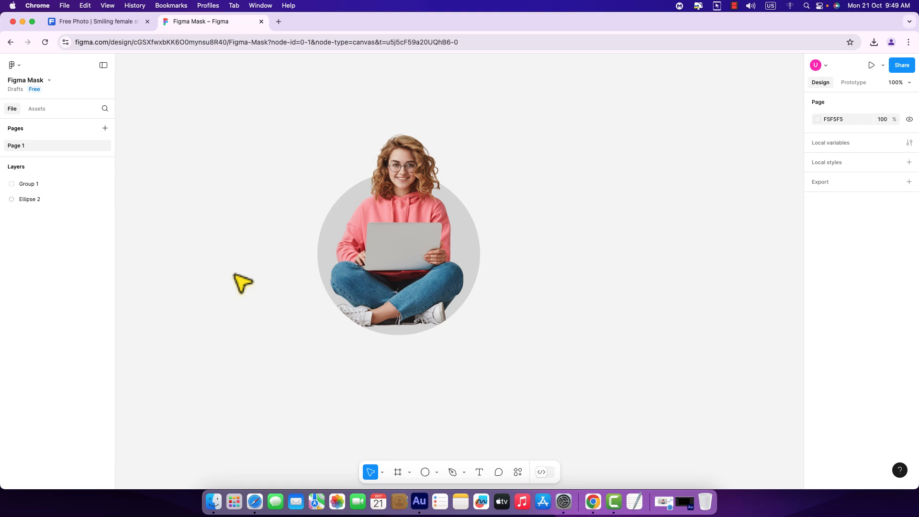
# - Change the fill of the background circle, Ellipse 2, to blue 360FFB
pyautogui.click(36, 200)
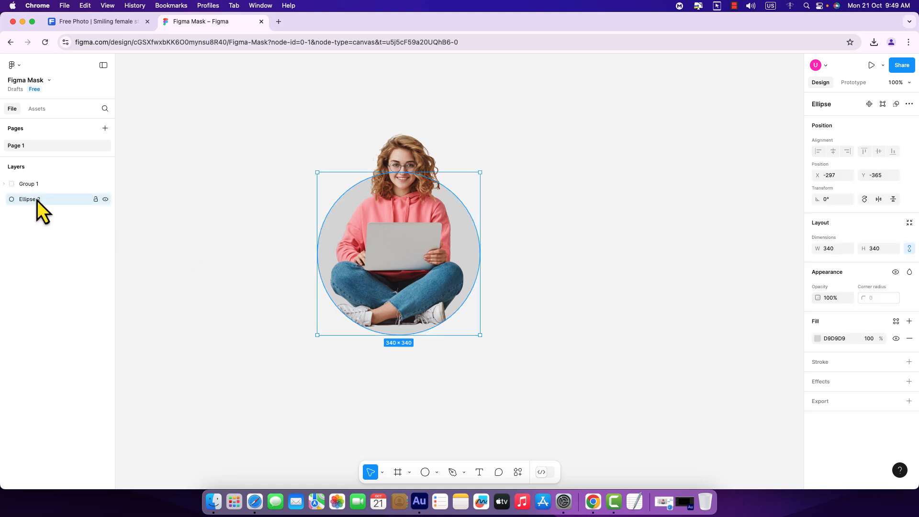
pyautogui.click(229, 249)
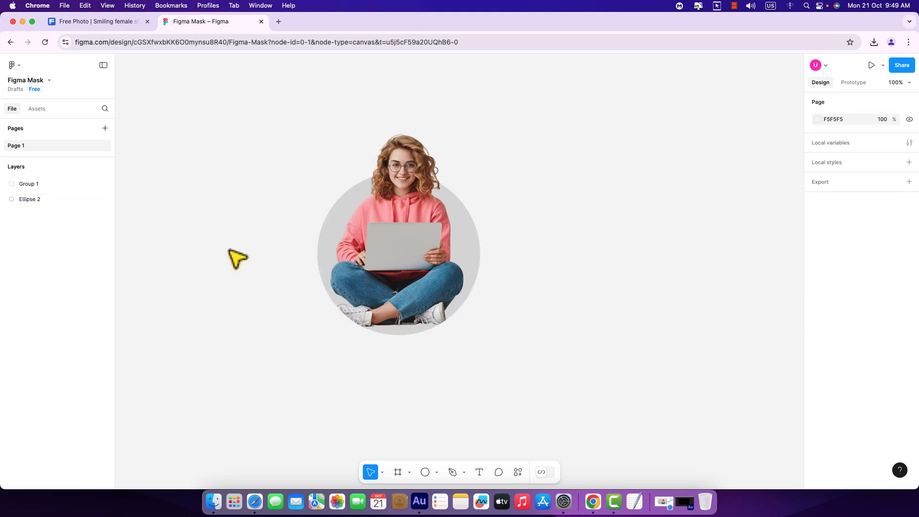
pyautogui.click(30, 200)
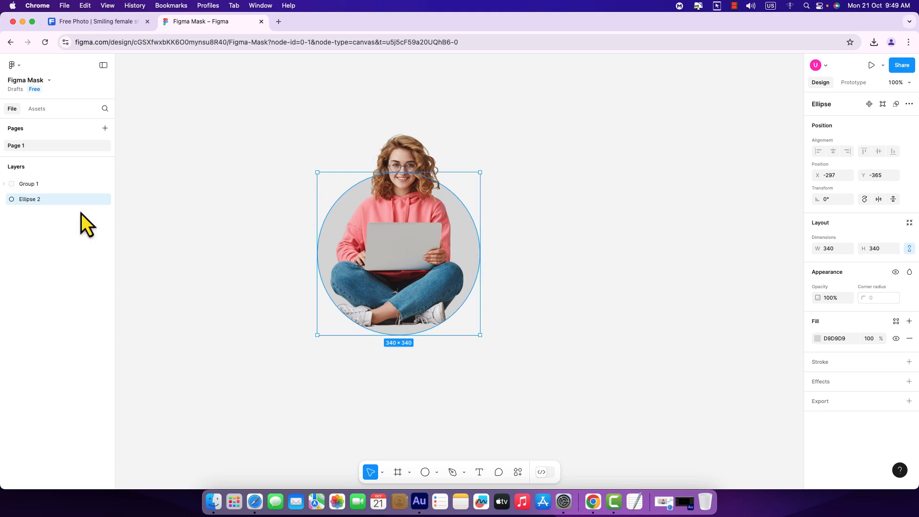
pyautogui.click(50, 215)
pyautogui.click(38, 202)
pyautogui.click(818, 339)
pyautogui.click(771, 376)
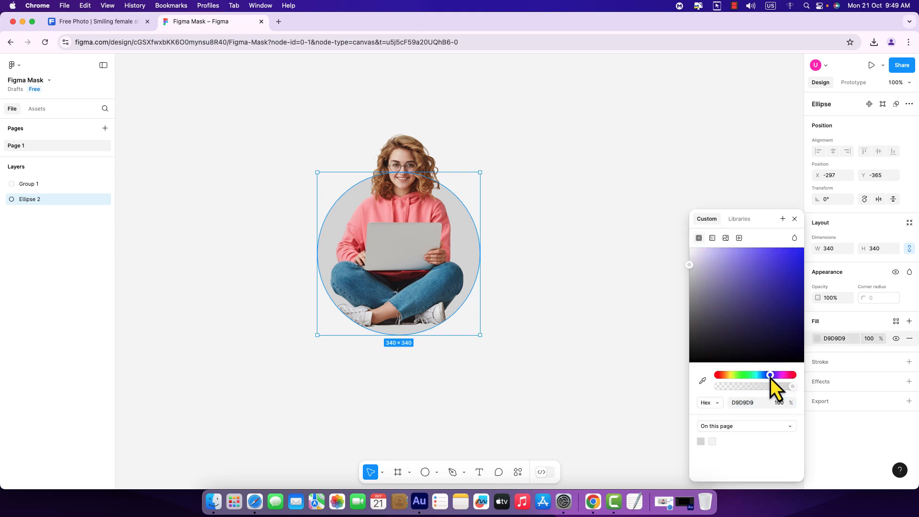
pyautogui.click(796, 251)
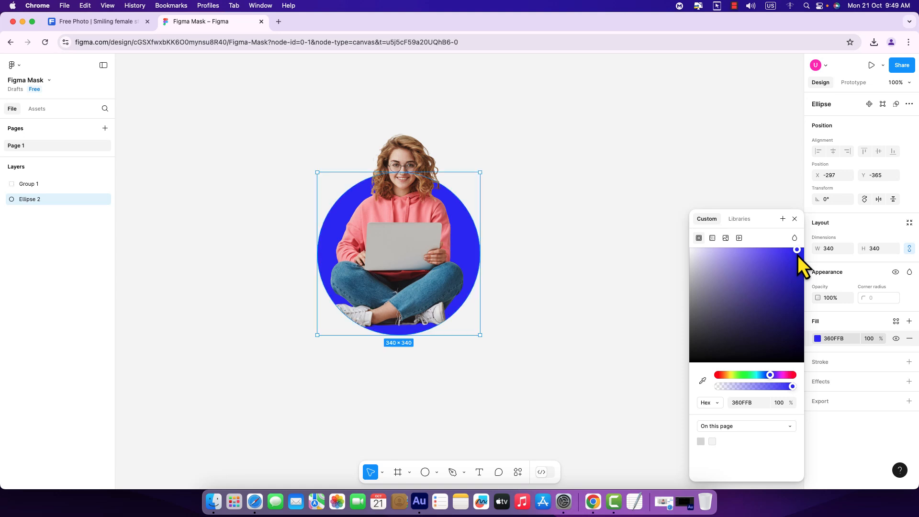
pyautogui.click(613, 281)
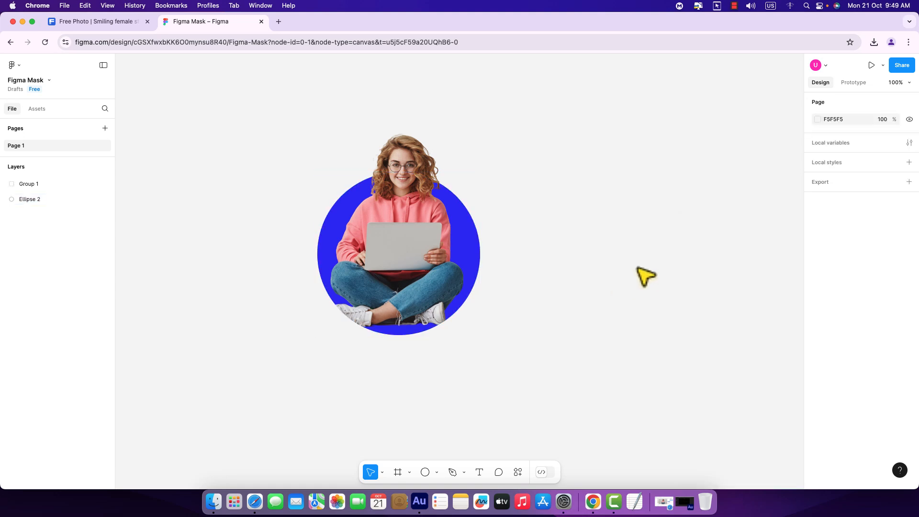
# - Group Group 1 with the blue Ellipse 2, and place a duplicate of that group beside the original at X 84, Y -458
pyautogui.click(30, 199)
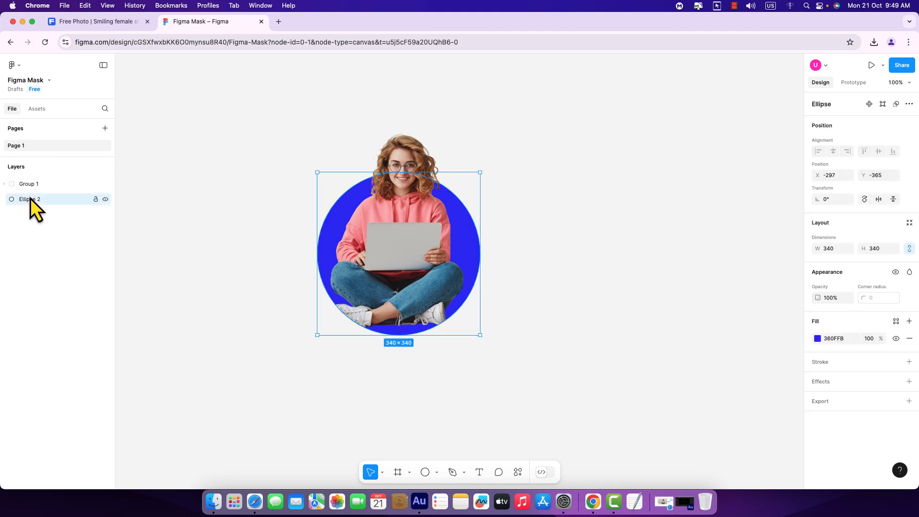
pyautogui.keyDown('shift'); pyautogui.click(34, 188); pyautogui.keyUp('shift')
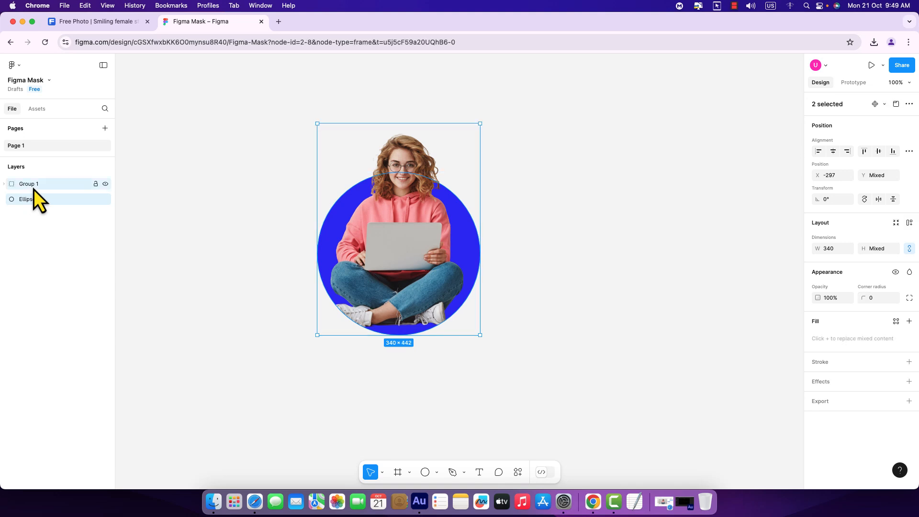
pyautogui.press('super+g')
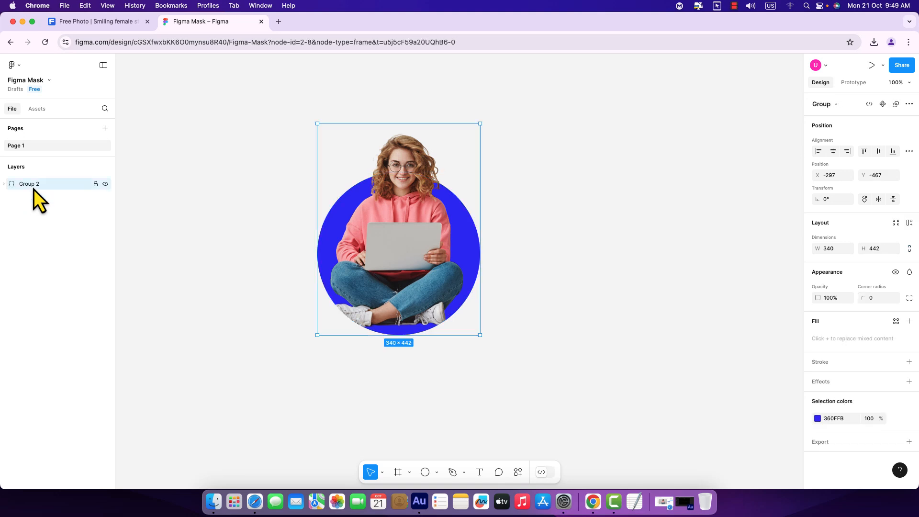
pyautogui.press('super+d')
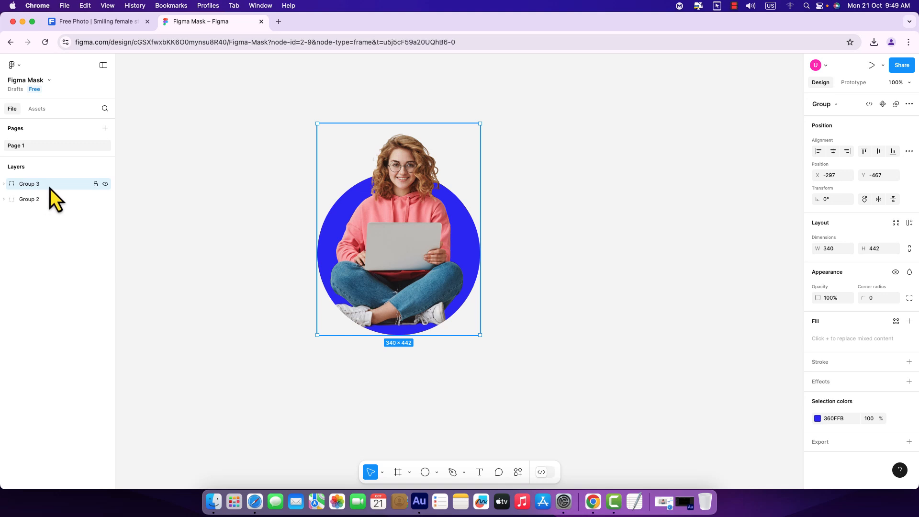
pyautogui.moveTo(355, 232); pyautogui.dragTo(540, 239)
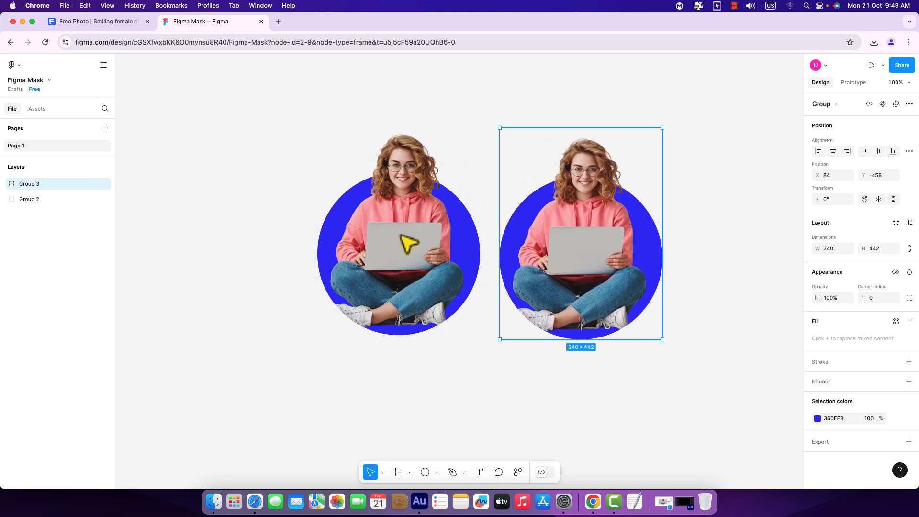
# - Change the fill of Ellipse 2 inside the duplicated group to magenta FB0FEF, trying pink and green along the way
pyautogui.click(5, 185)
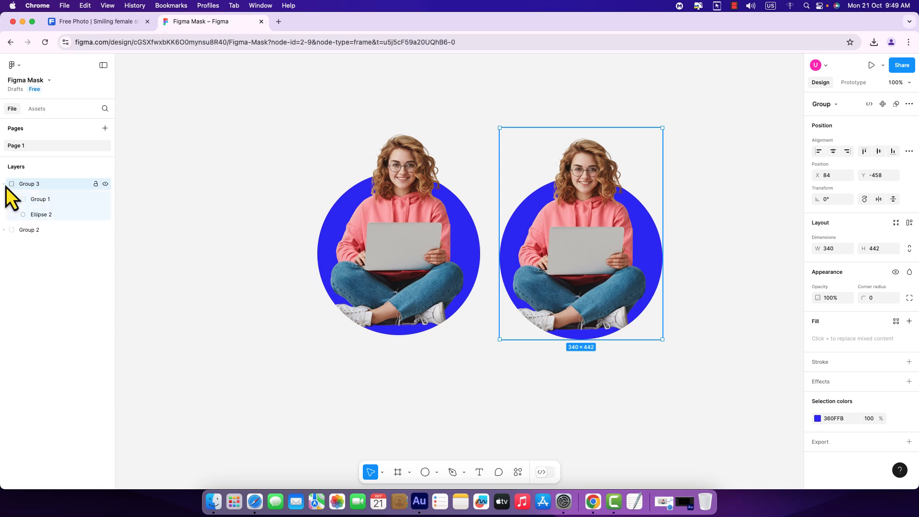
pyautogui.click(38, 214)
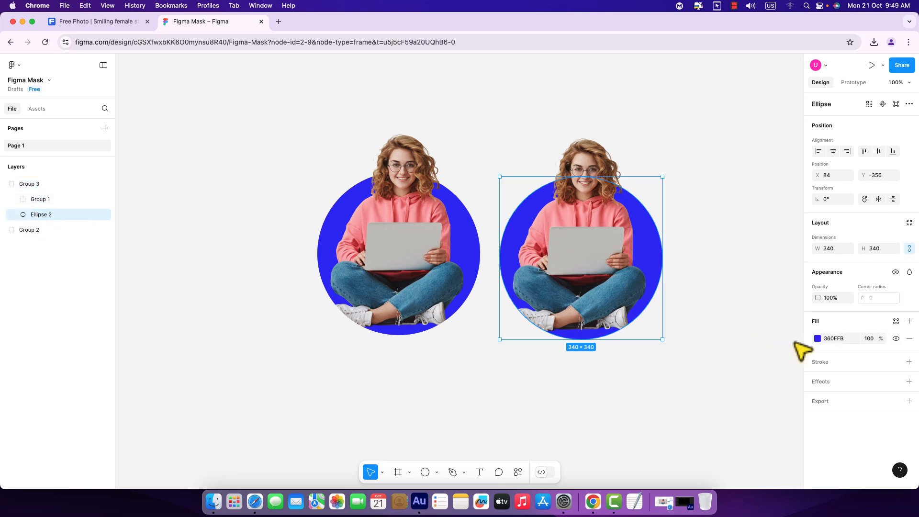
pyautogui.click(817, 340)
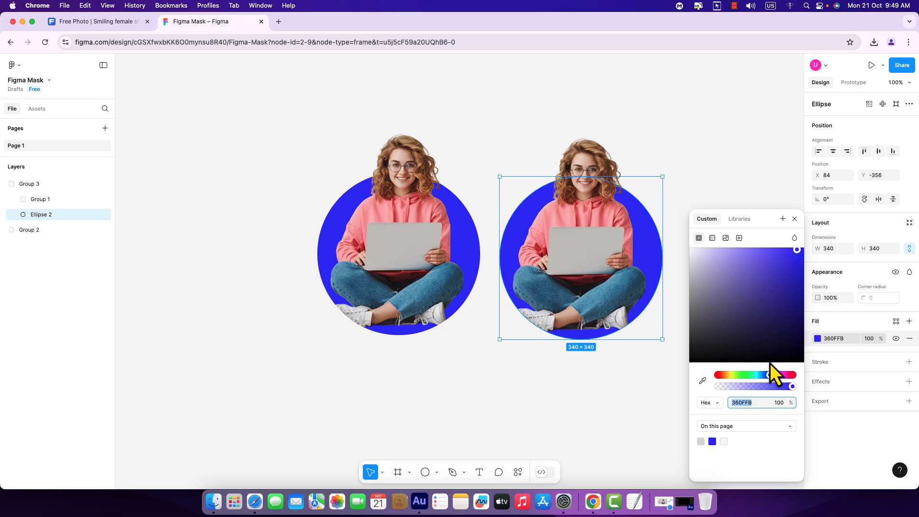
pyautogui.click(786, 380)
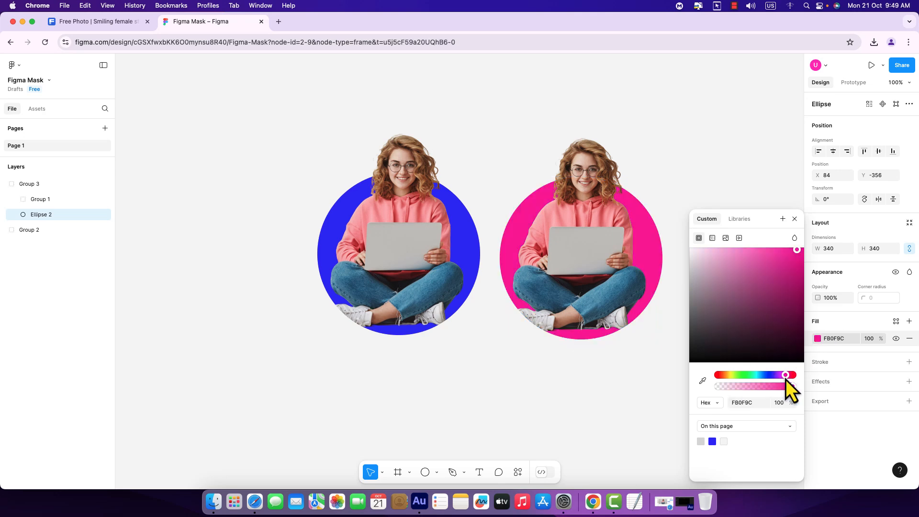
pyautogui.moveTo(786, 380); pyautogui.dragTo(750, 377)
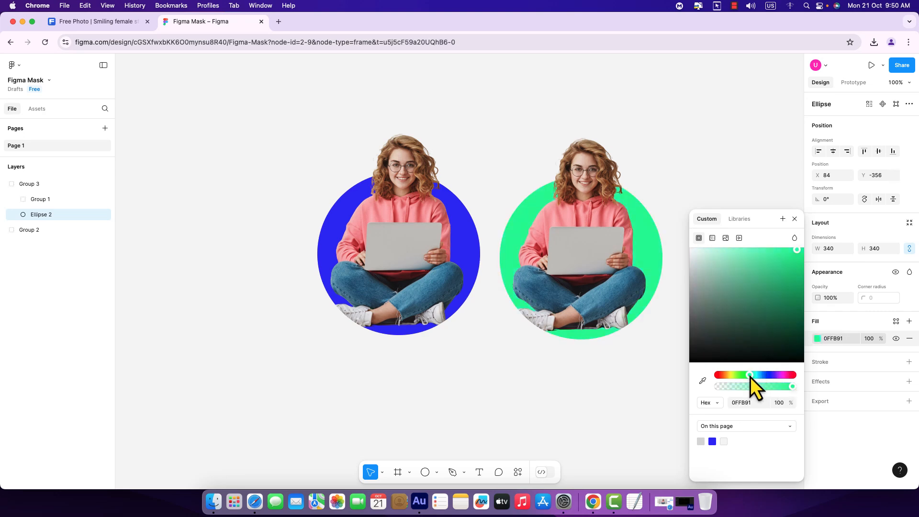
pyautogui.moveTo(750, 377); pyautogui.dragTo(782, 379)
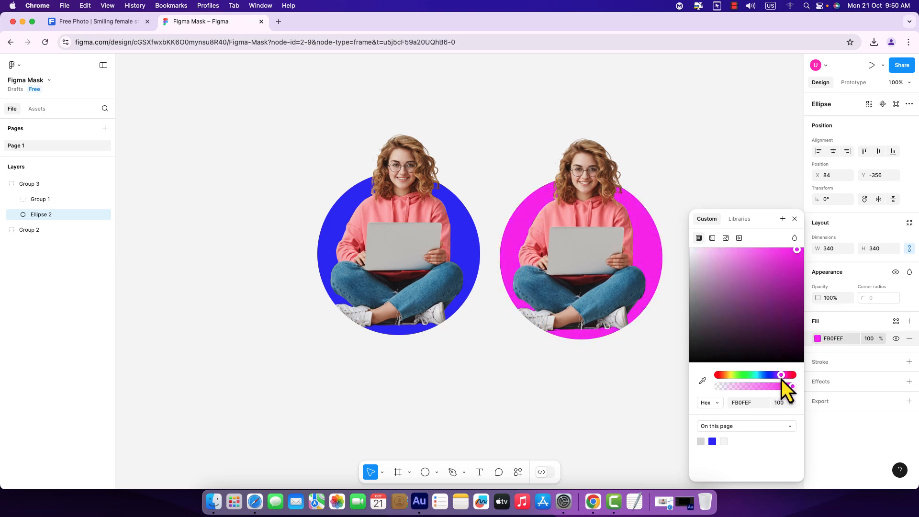
pyautogui.click(719, 162)
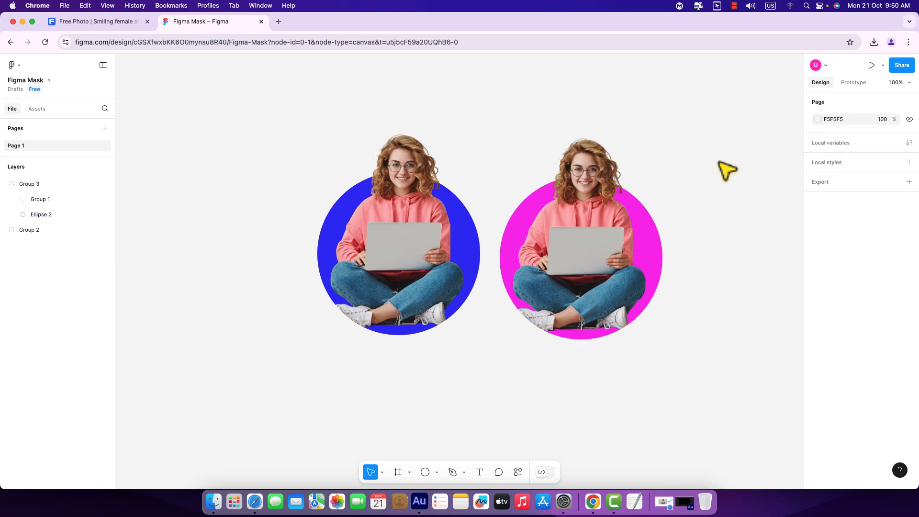